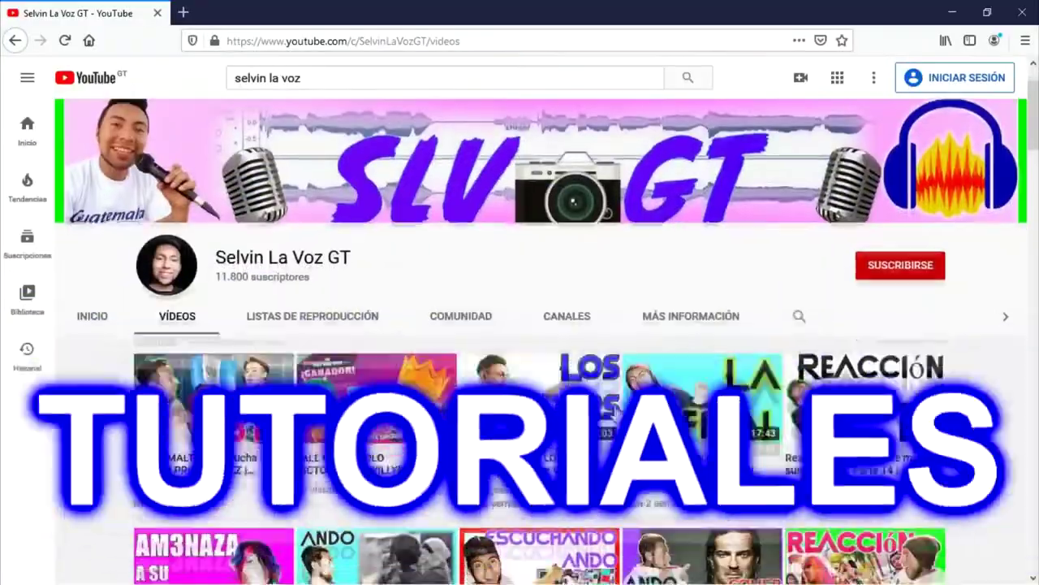
scroll(610, 406, "down", 5)
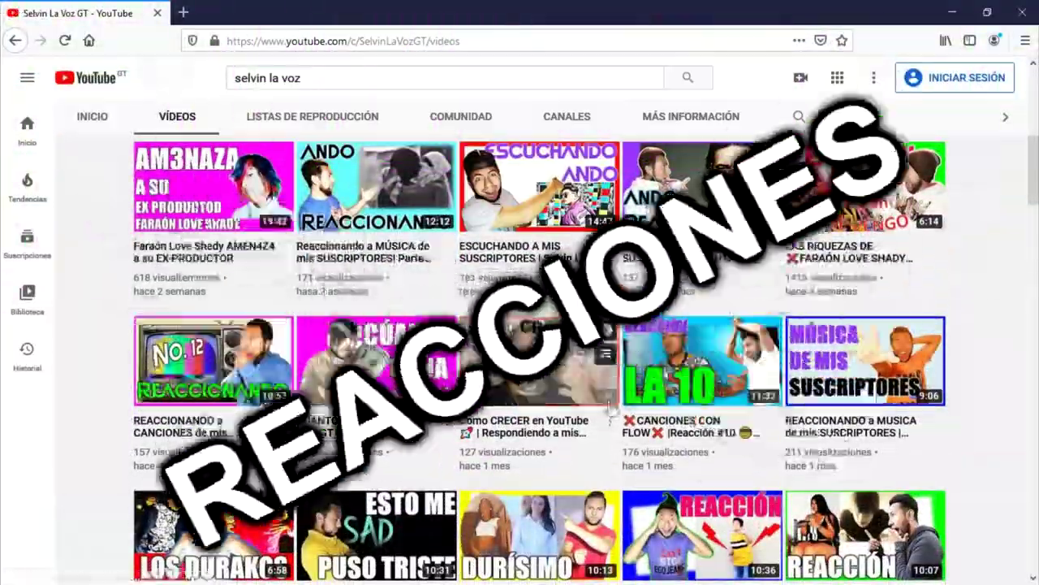
scroll(610, 408, "down", 6)
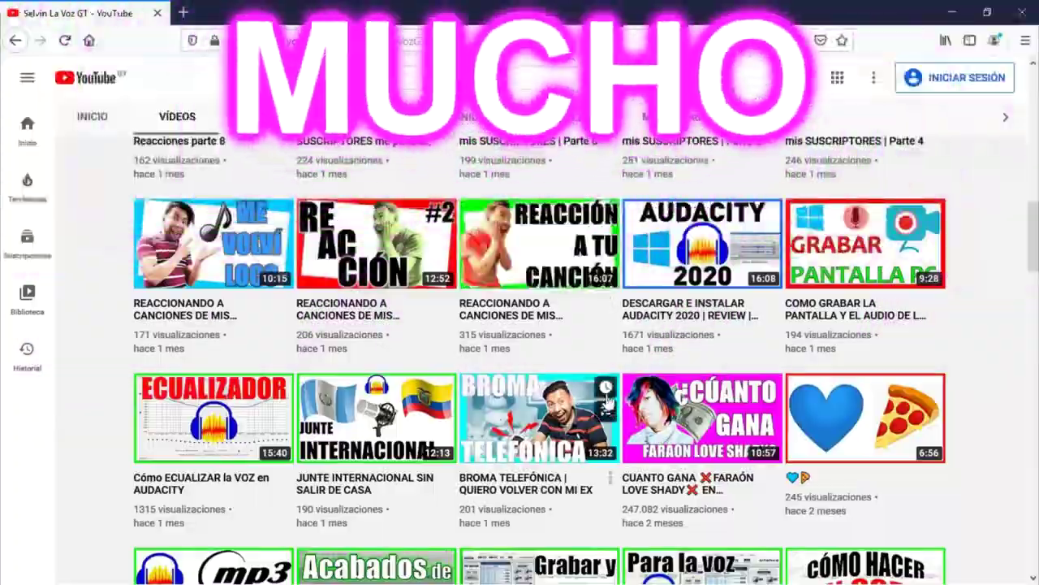
scroll(608, 398, "down", 8)
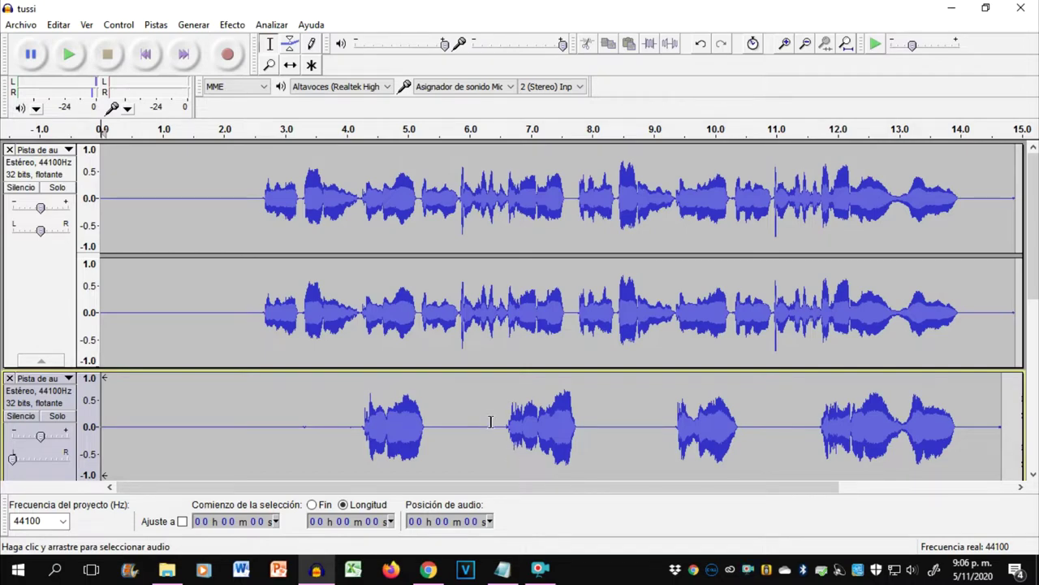
- Look over the main vocal track and the two hard-panned backing vocal tracks below it
scroll(488, 424, "down", 6)
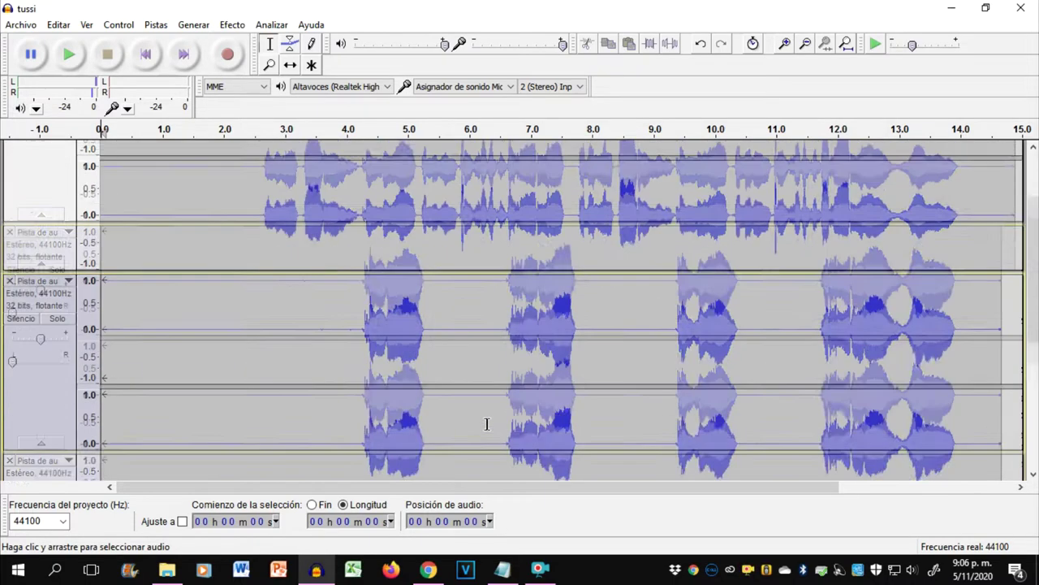
double_click(468, 416)
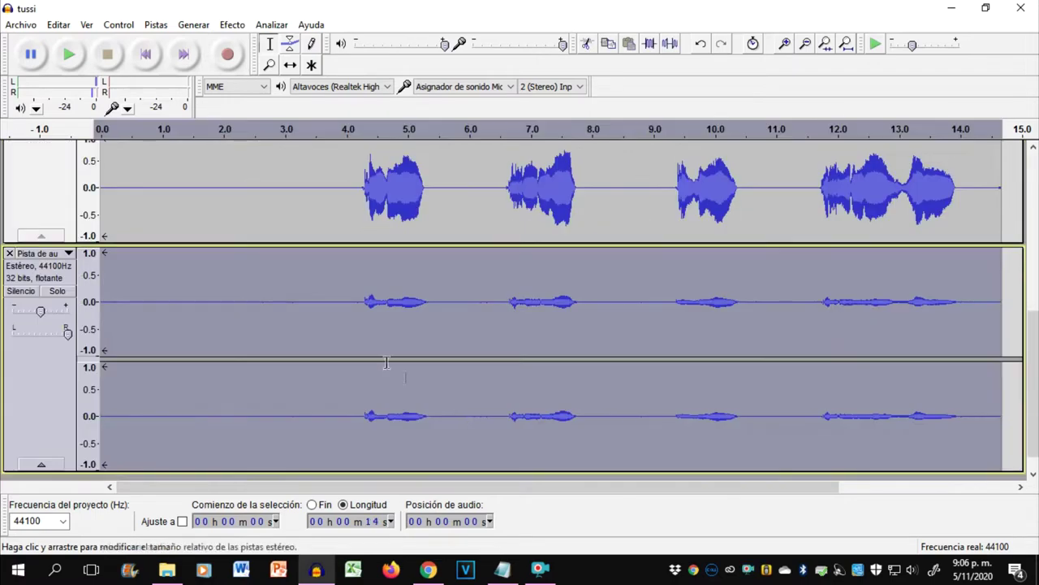
left_click(355, 341)
scroll(358, 342, "up", 5)
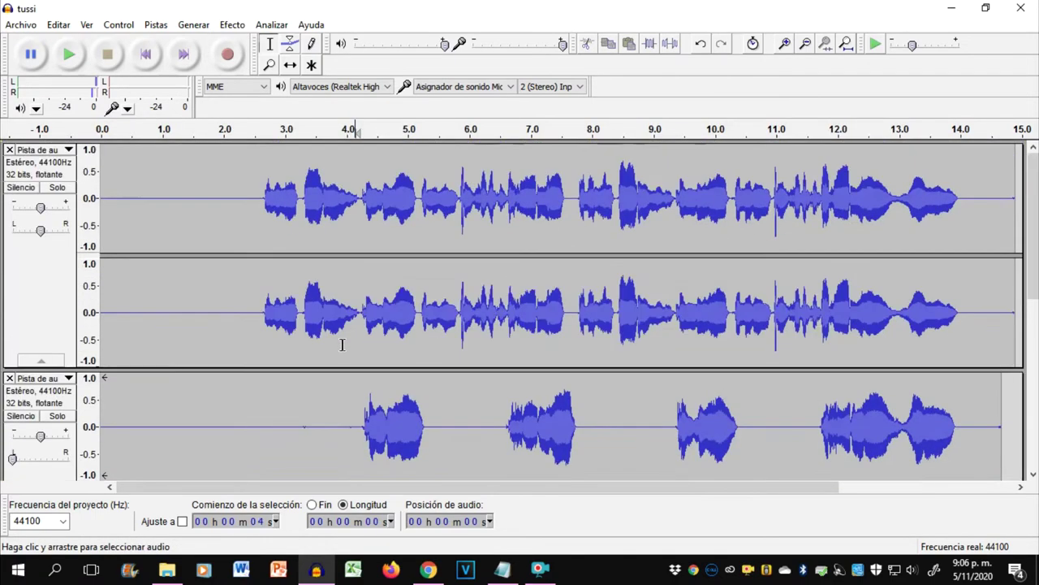
left_click(265, 323)
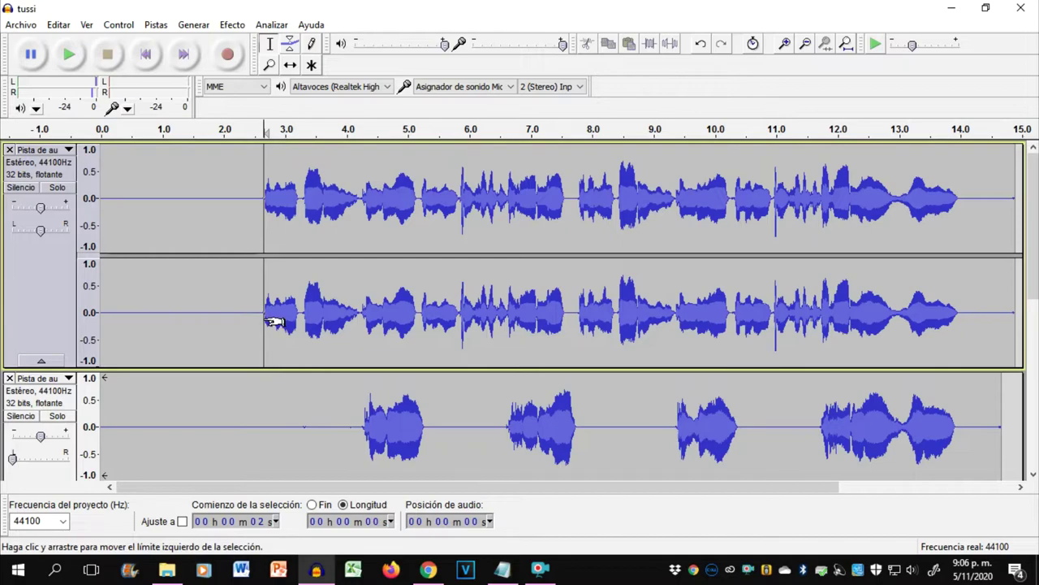
scroll(260, 325, "down", 5)
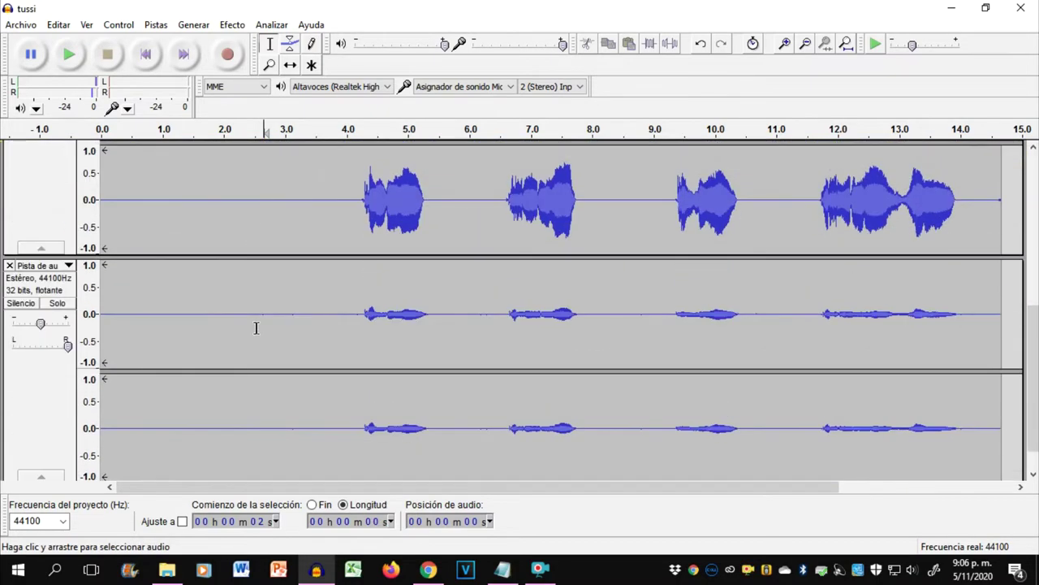
- Capture a noise profile from the silent lead-in of the right-panned vocal track, roughly the first 4 seconds
left_click_drag(360, 336, 49, 339)
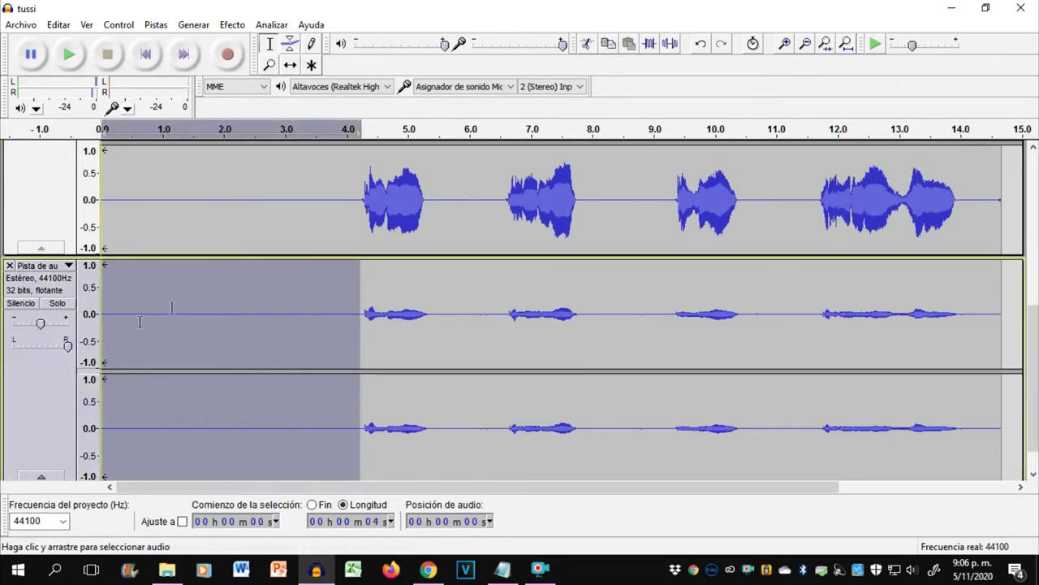
left_click(232, 25)
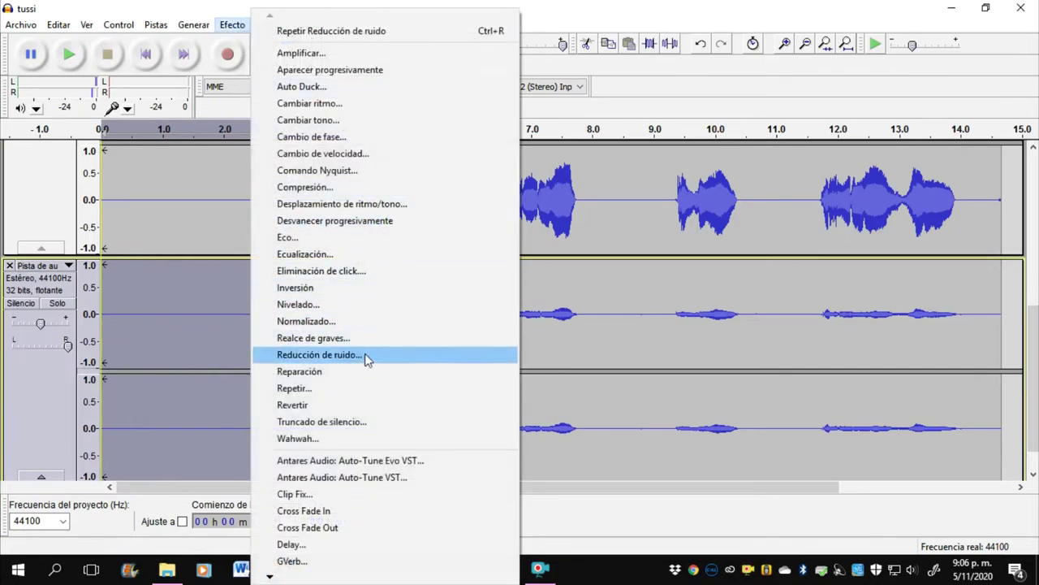
left_click(365, 355)
key("Return")
- Apply Noise Reduction to the whole right-panned track with 24 dB reduction, 0.00 sensitivity, 150 Hz smoothing and 0.15 s attack/decay
double_click(377, 342)
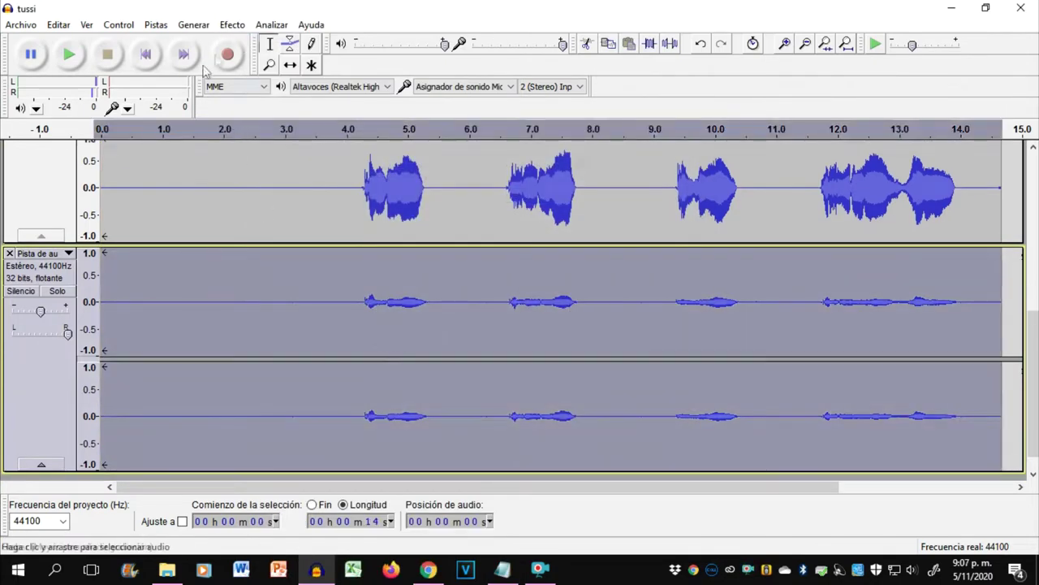
left_click(233, 24)
left_click(342, 355)
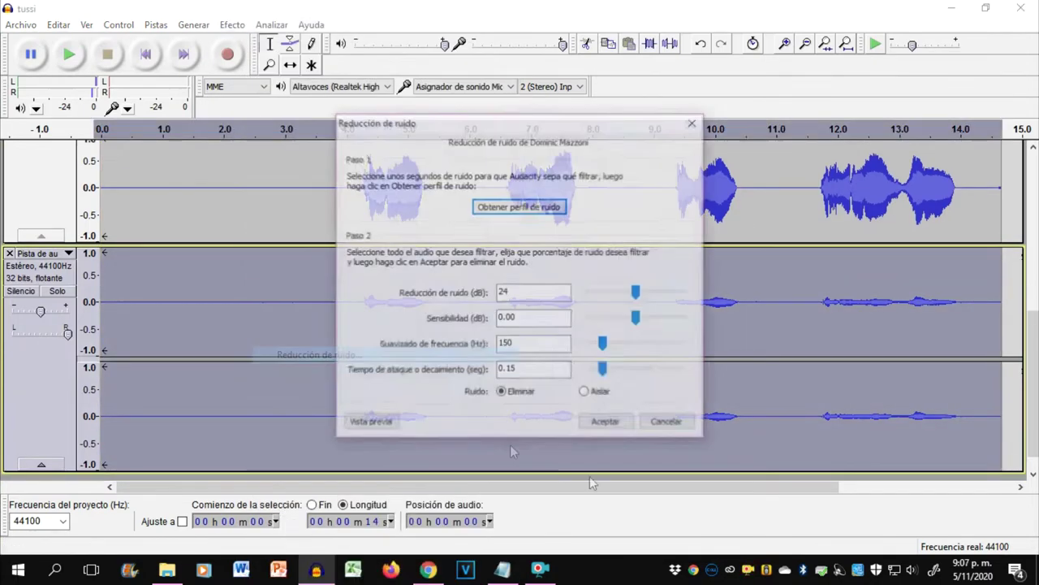
left_click(604, 420)
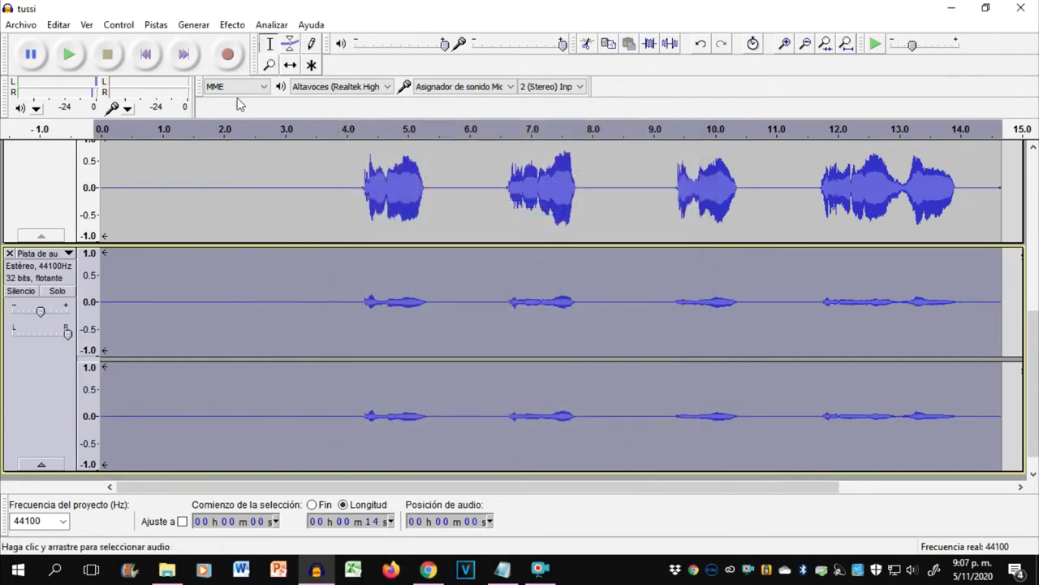
- Equalize the whole right-panned track with the Bass Boost curve
left_click(232, 24)
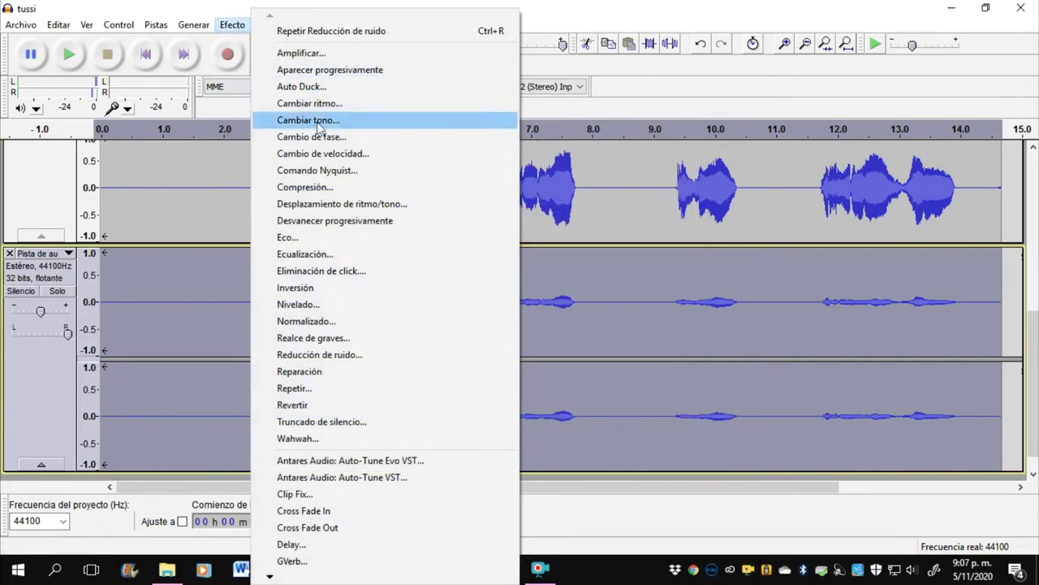
left_click(390, 255)
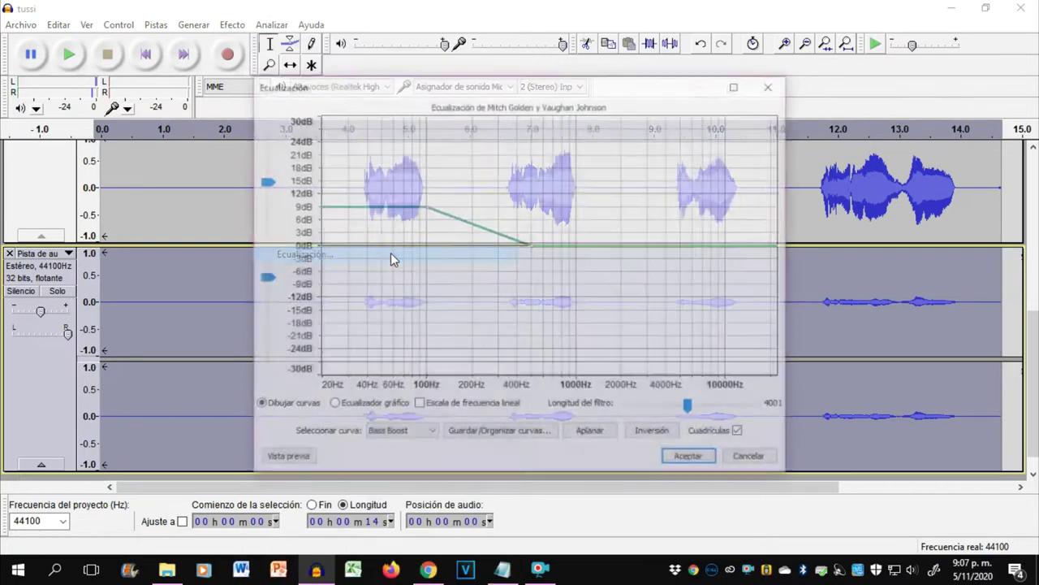
key("Return")
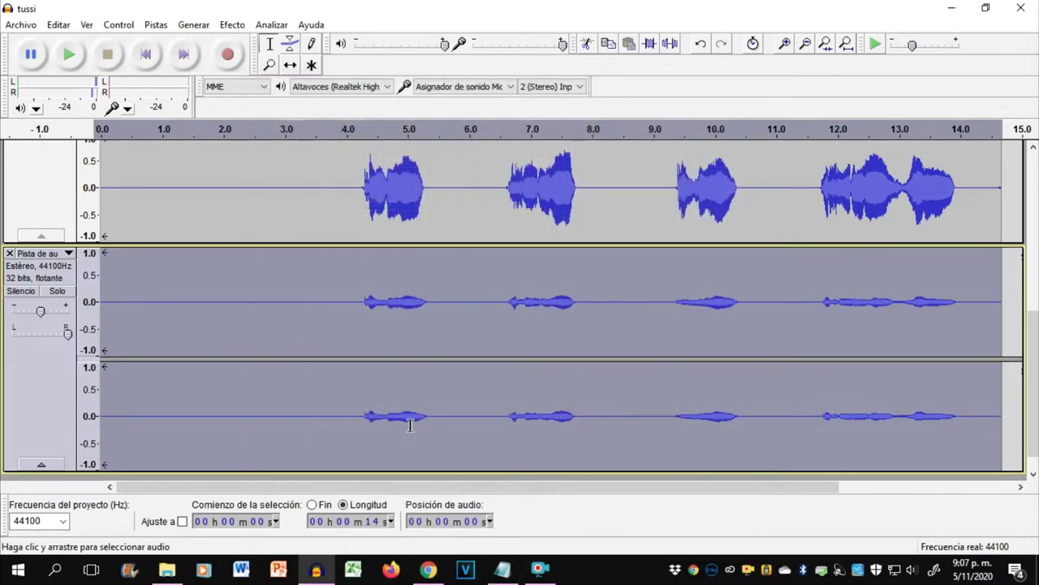
- Equalize the same right-panned track again with the Treble Boost curve
left_click(232, 24)
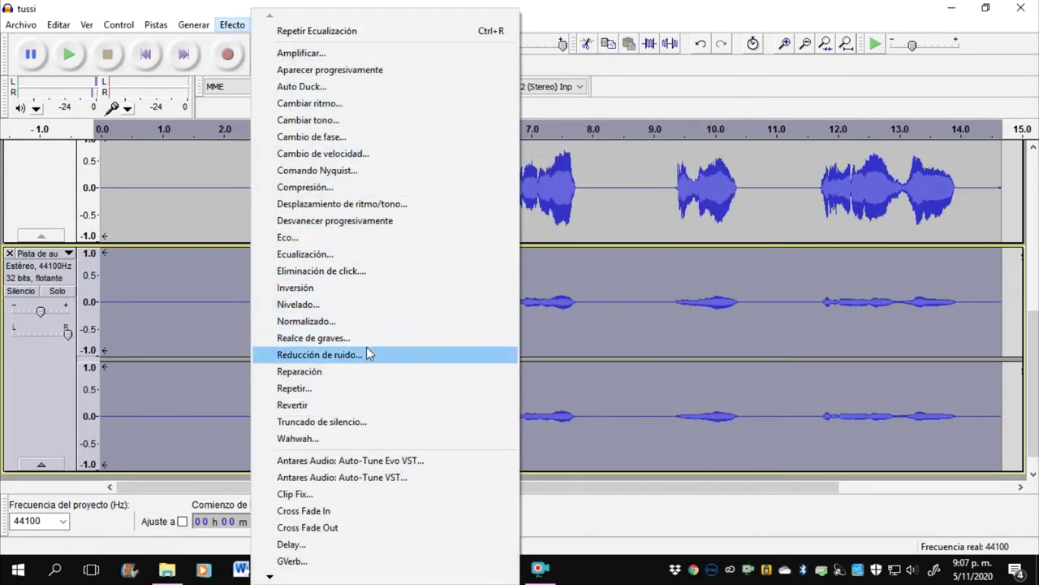
left_click(350, 255)
left_click(400, 446)
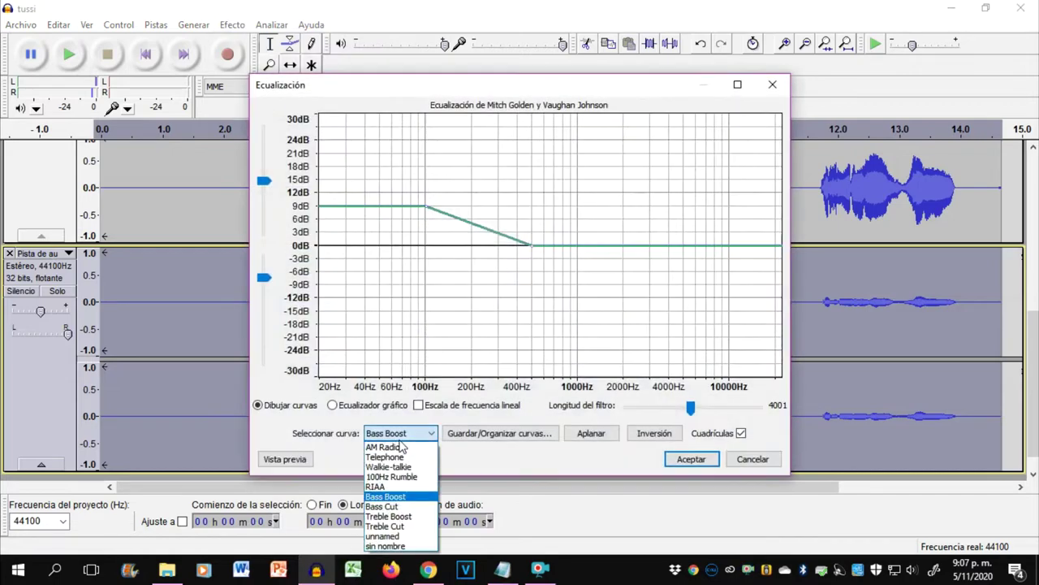
left_click(411, 520)
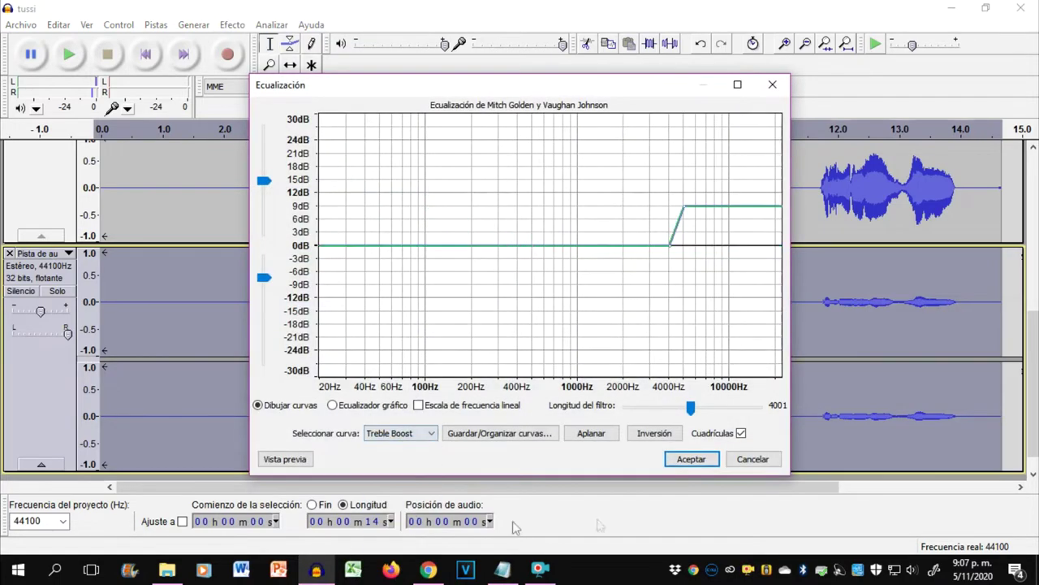
left_click(691, 459)
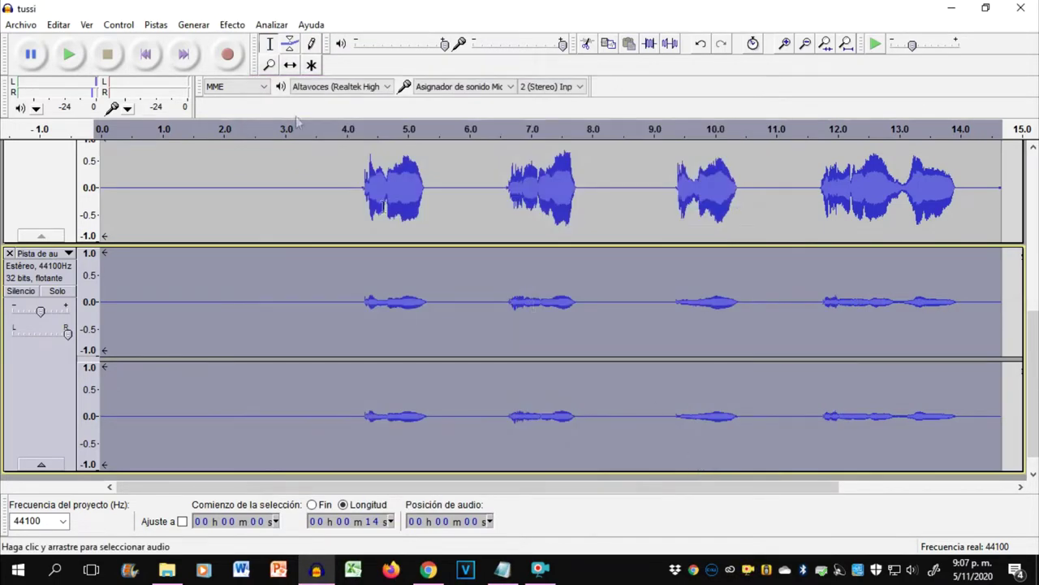
- Apply the Nivelado (leveller) and Normalizado (normalize) effects to the right-panned track, keeping their current settings
left_click(232, 24)
left_click(366, 304)
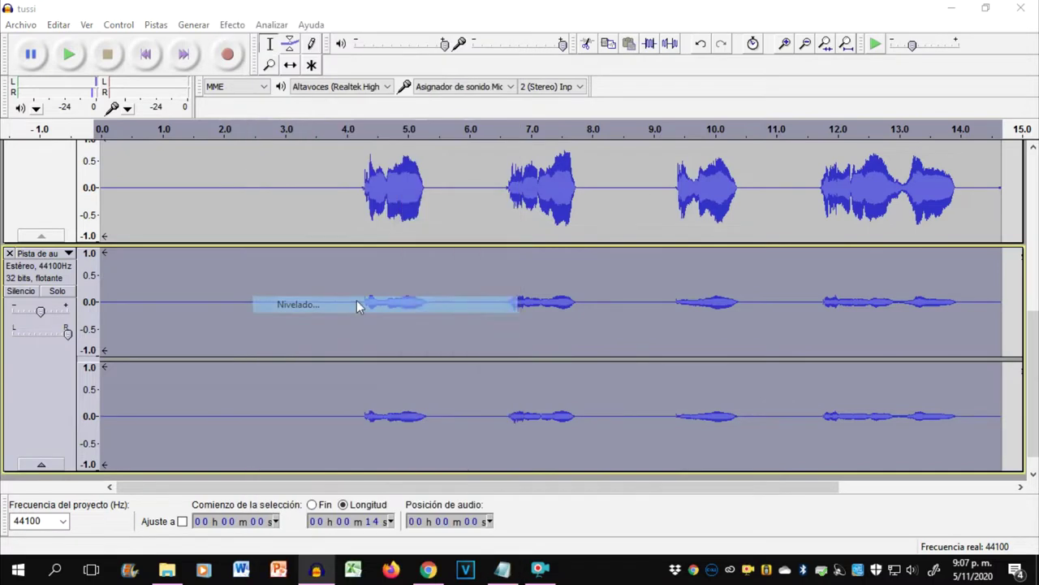
key("Return")
left_click(232, 24)
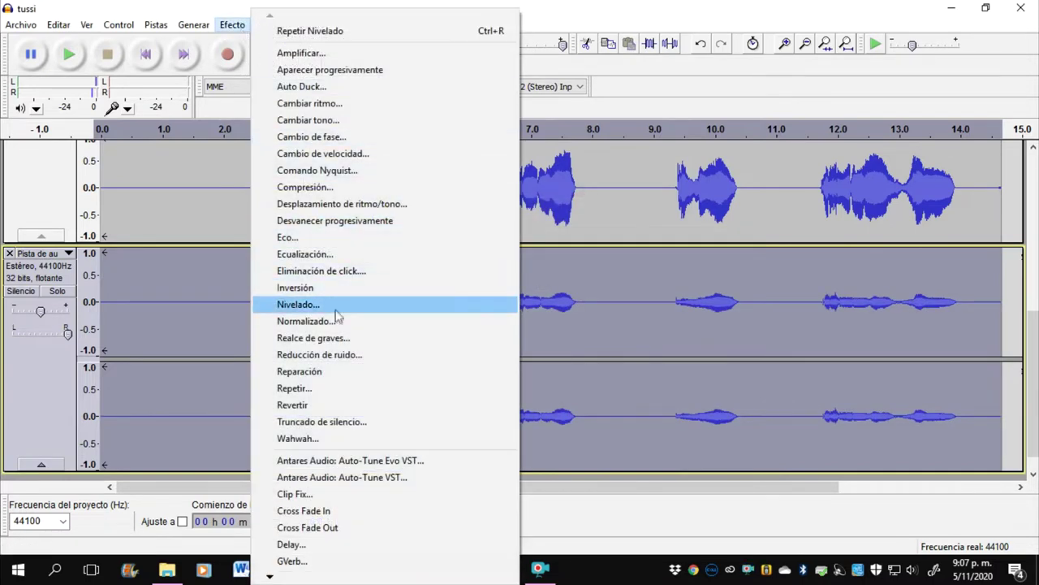
left_click(335, 321)
key("Return")
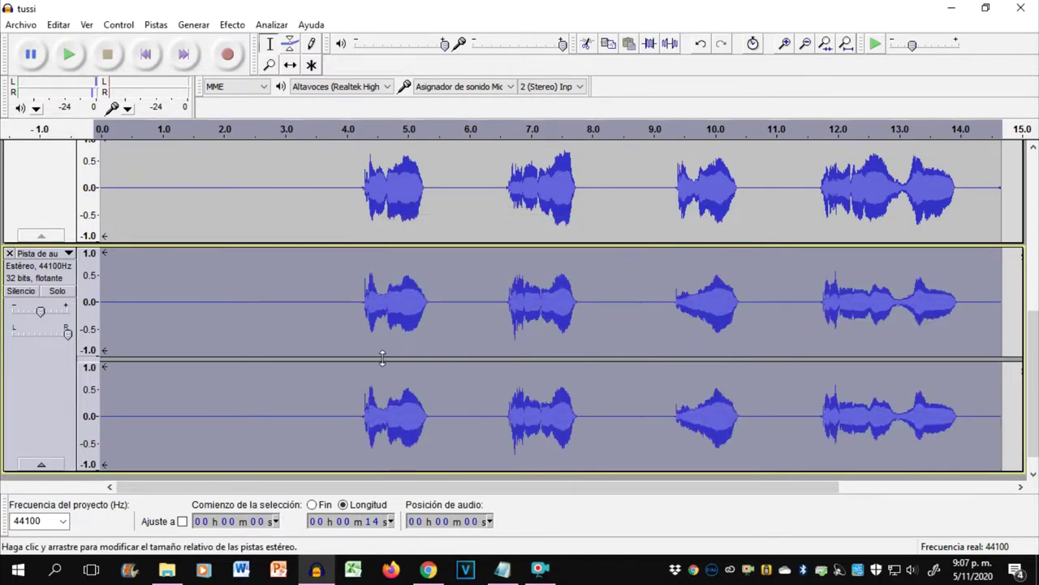
- Silence the lead-in of the left-panned track from 0 to about 4.2 s, just before its first phrase
scroll(381, 357, "up", 5)
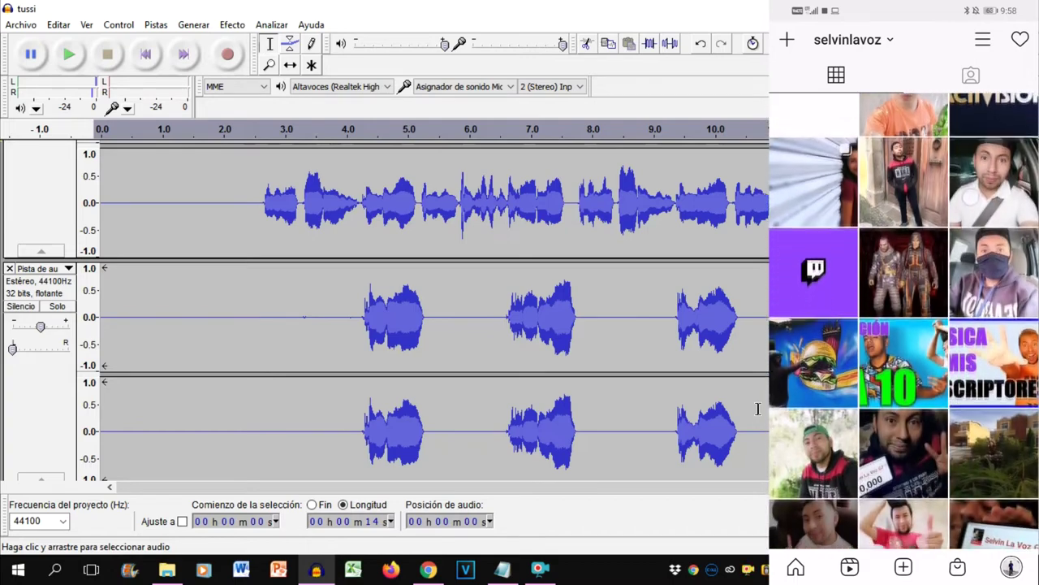
scroll(388, 323, "up", 3)
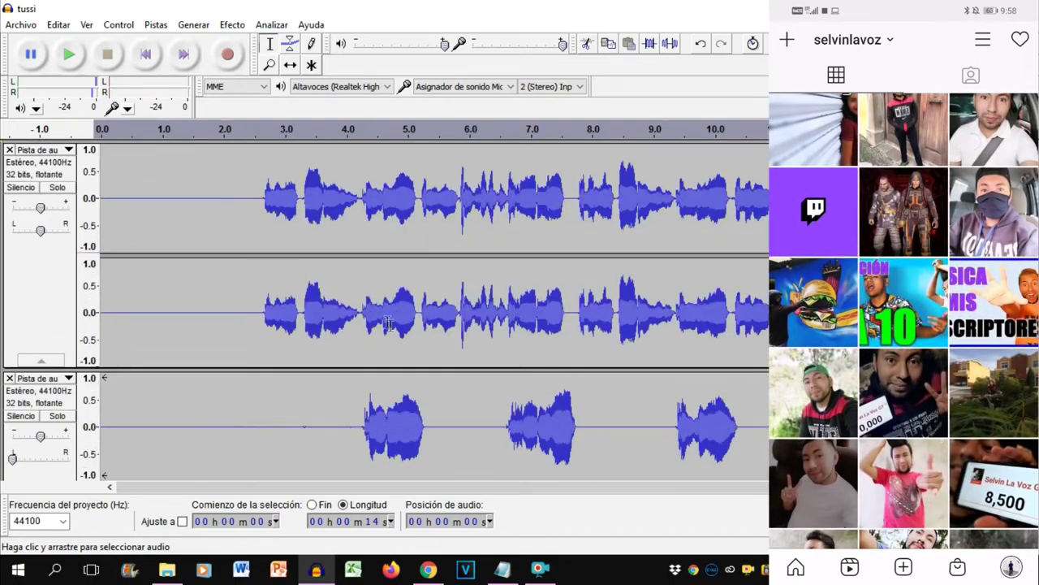
left_click(373, 317)
scroll(365, 342, "down", 3)
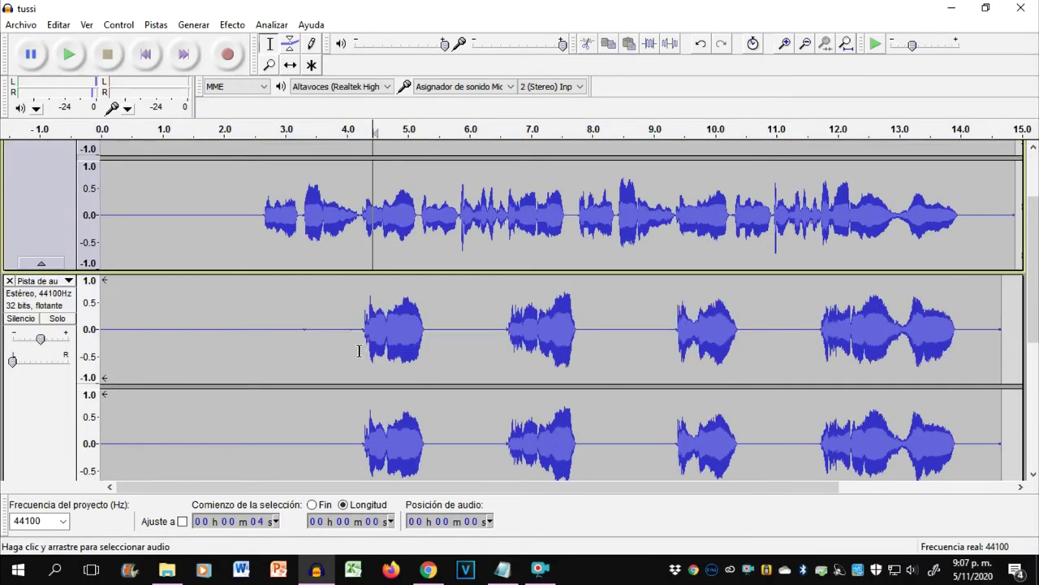
left_click_drag(358, 351, 98, 351)
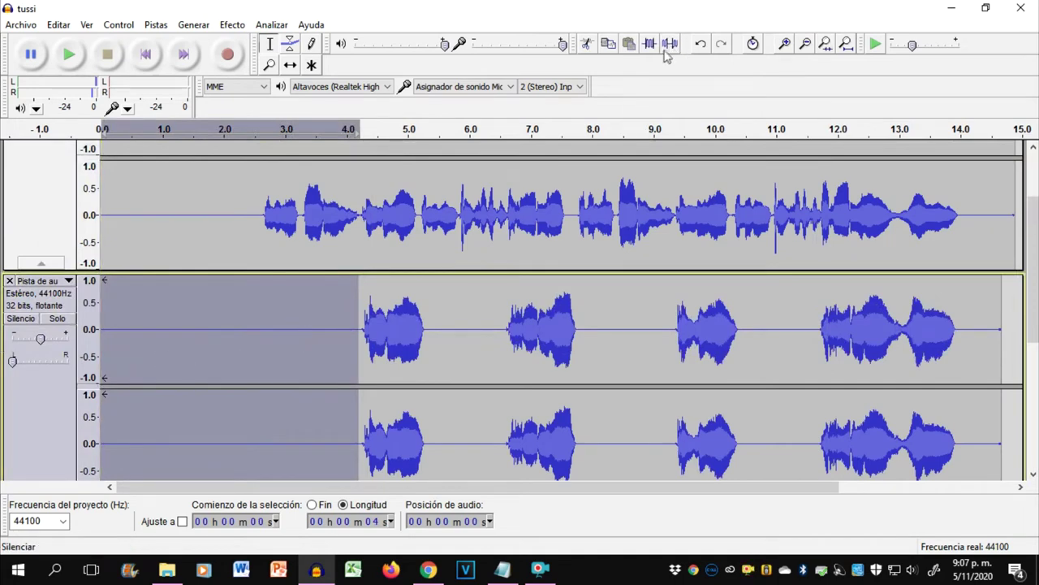
- Silence the lead-in of the right-panned track from 0 to about 4.2 s
scroll(398, 324, "down", 5)
left_click_drag(358, 291, 98, 291)
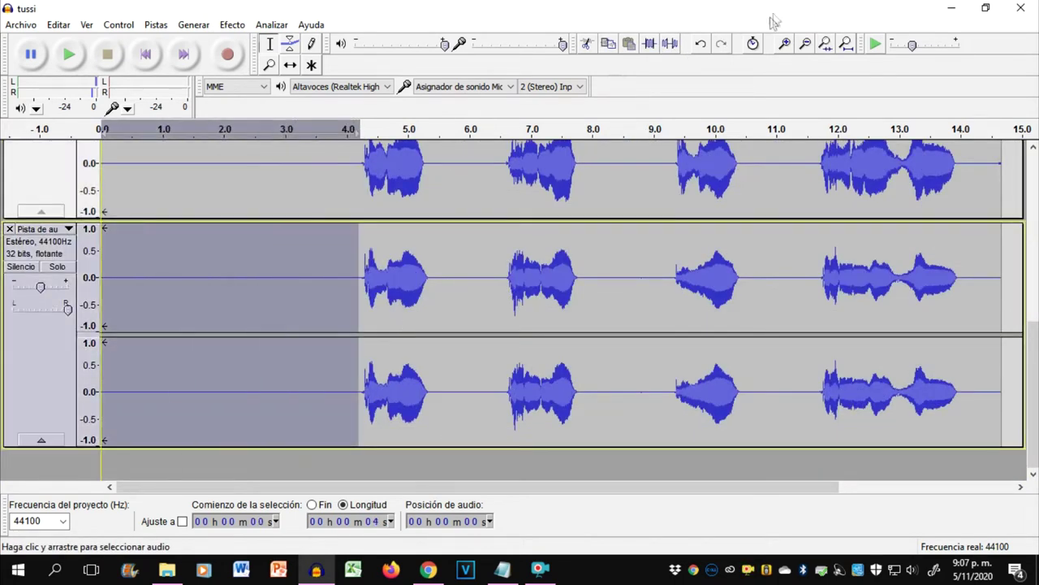
left_click(670, 47)
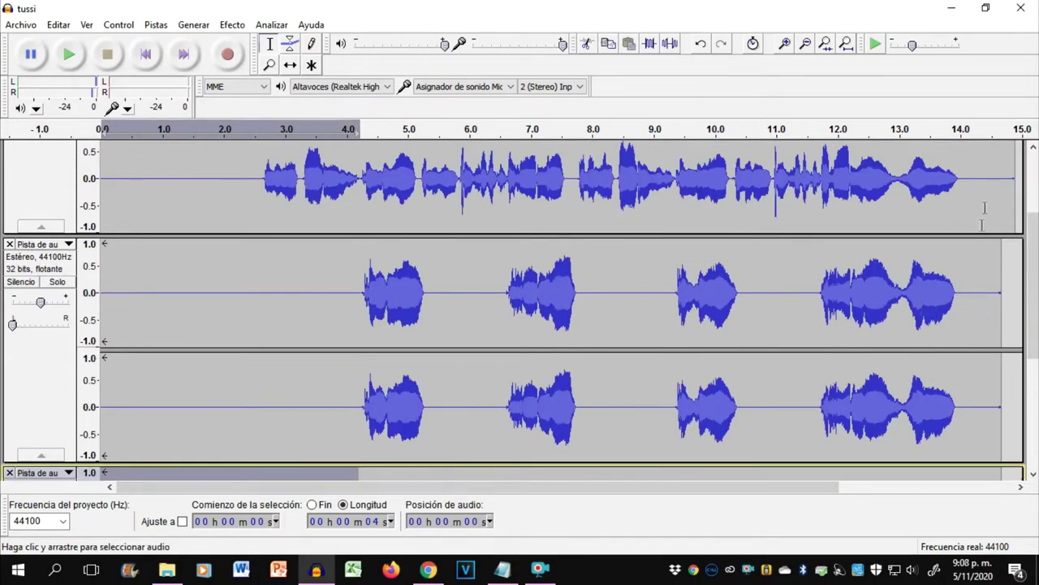
- Silence the tail after the last phrase in all vocal tracks, from about 14 s to the end
left_click_drag(964, 202, 1015, 341)
scroll(1003, 328, "down", 5)
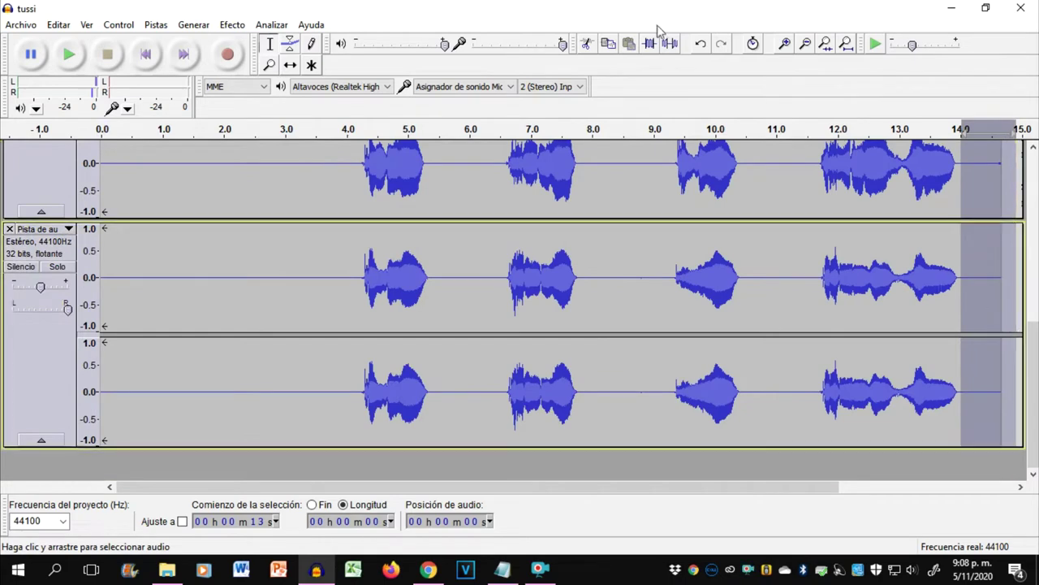
scroll(252, 211, "up", 5)
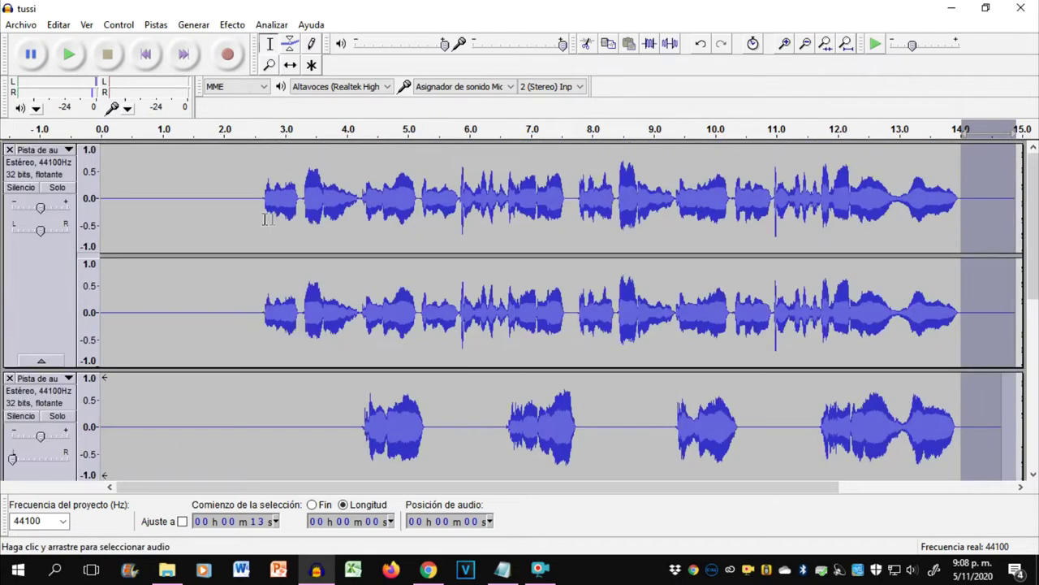
- Solo the main vocal track, play it from about 2 s, and turn solo off again
left_click(243, 208)
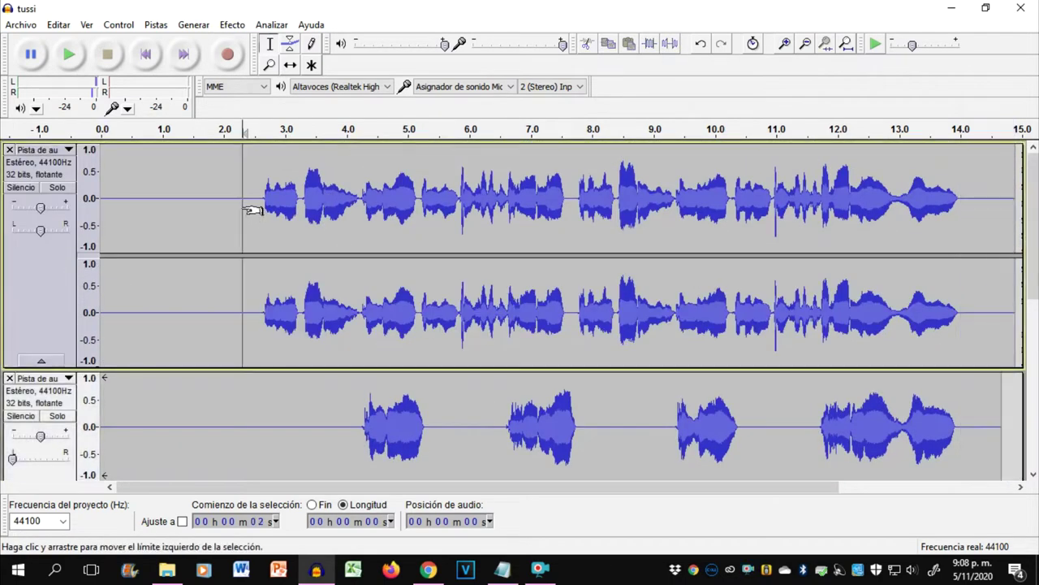
left_click(57, 188)
left_click(233, 221)
key("space")
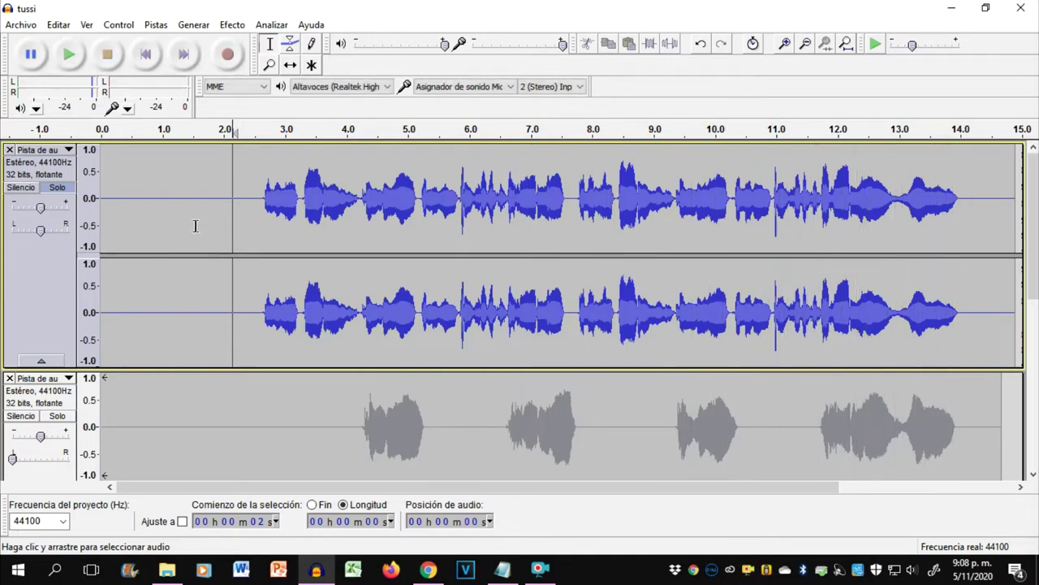
left_click(57, 187)
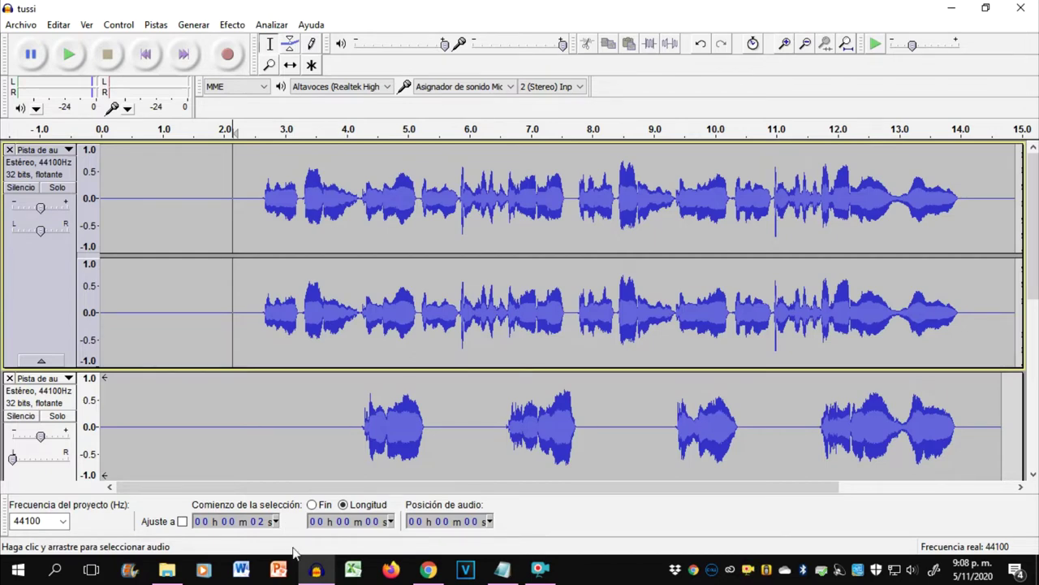
scroll(350, 459, "down", 3)
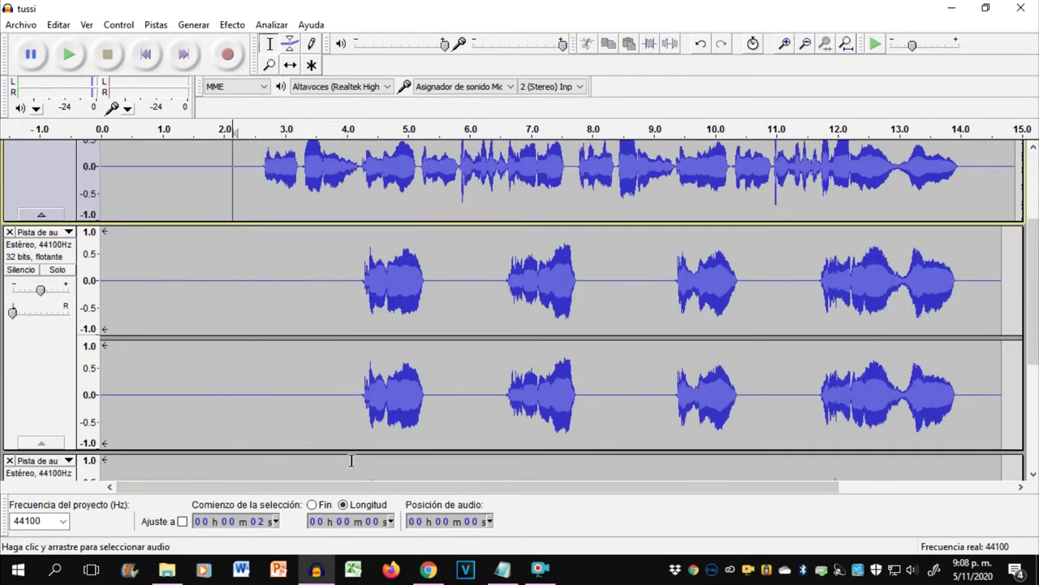
- Solo the left-panned backing track, play its first phrase from about 3.9 s, and turn solo off again
left_click(56, 271)
left_click(297, 313)
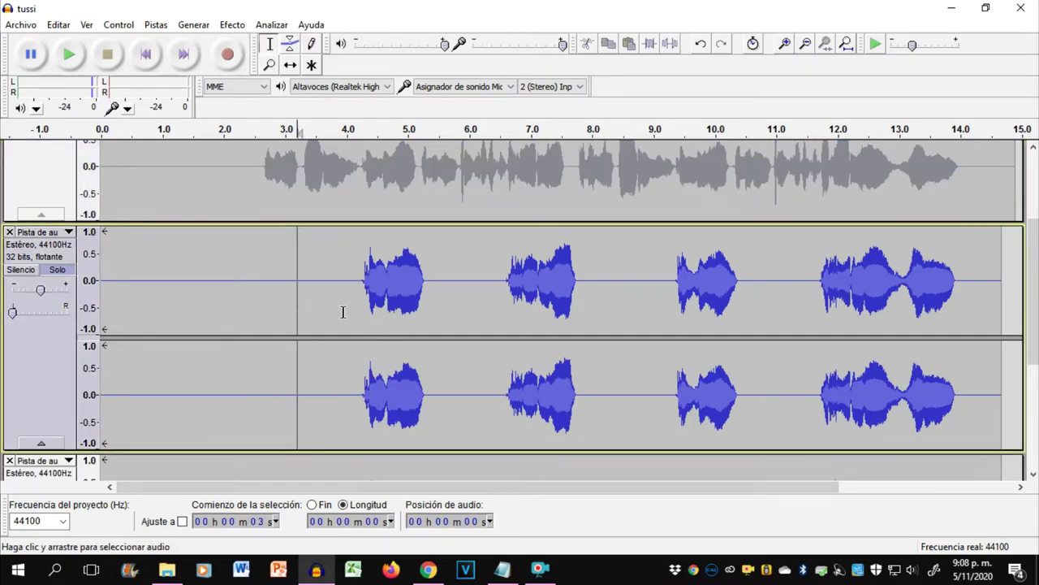
left_click(343, 312)
key("space")
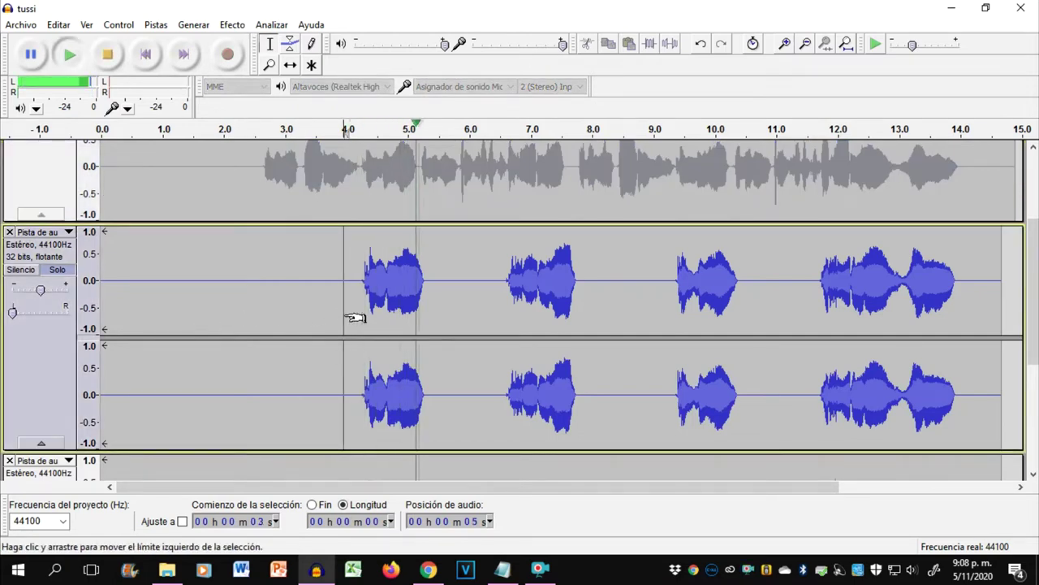
key("space")
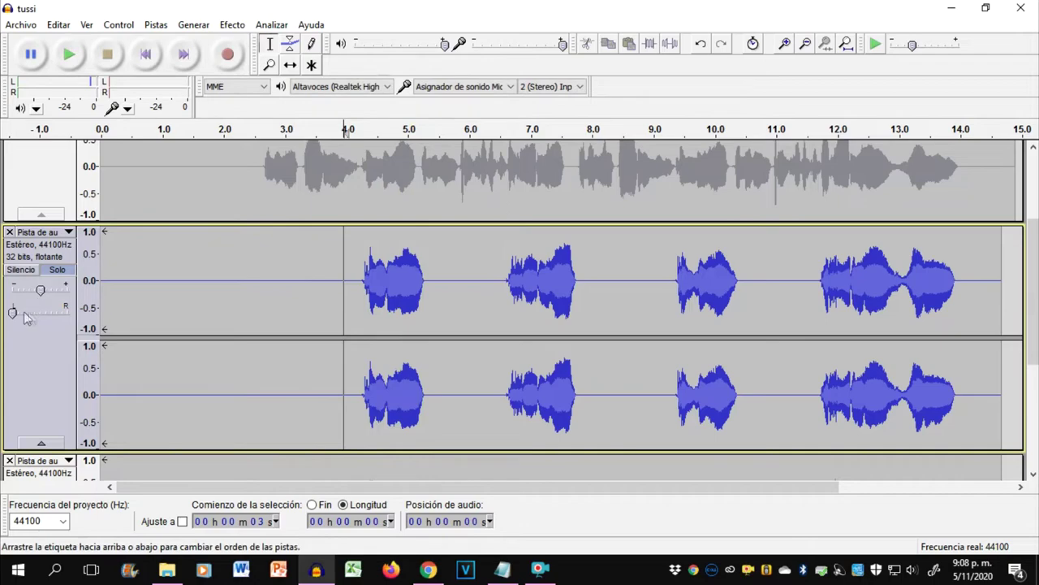
scroll(12, 322, "down", 3)
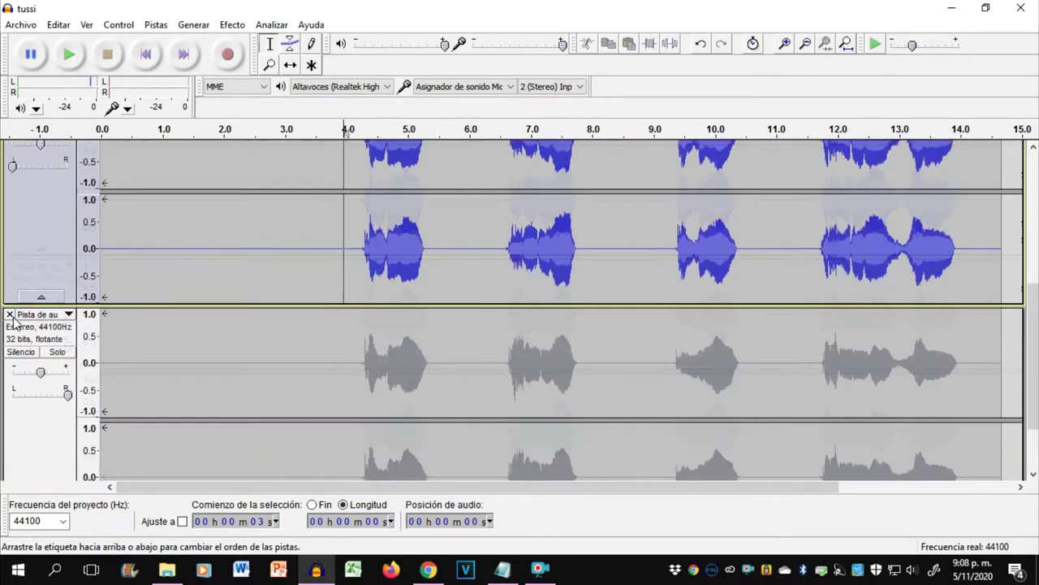
scroll(53, 317, "up", 1)
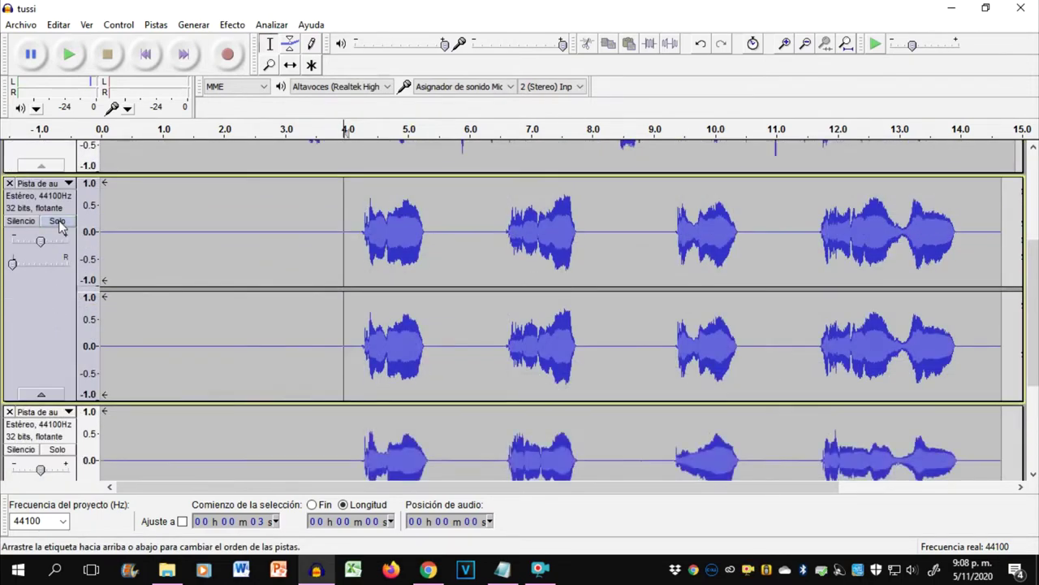
- Solo the right-panned backing track, play its first phrase from about 3.9 s, and turn solo off again
scroll(43, 324, "down", 5)
left_click(55, 304)
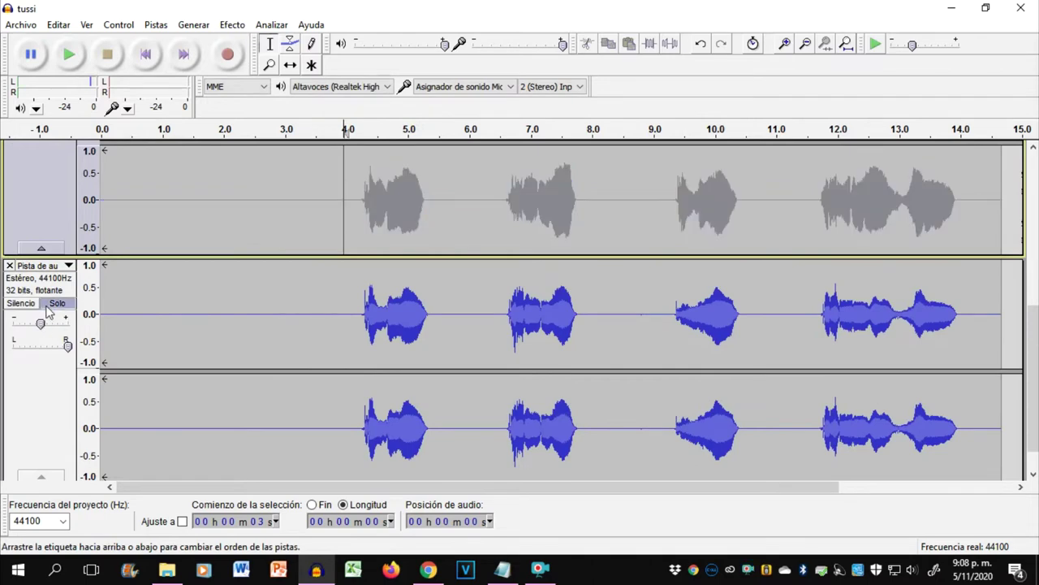
key("space")
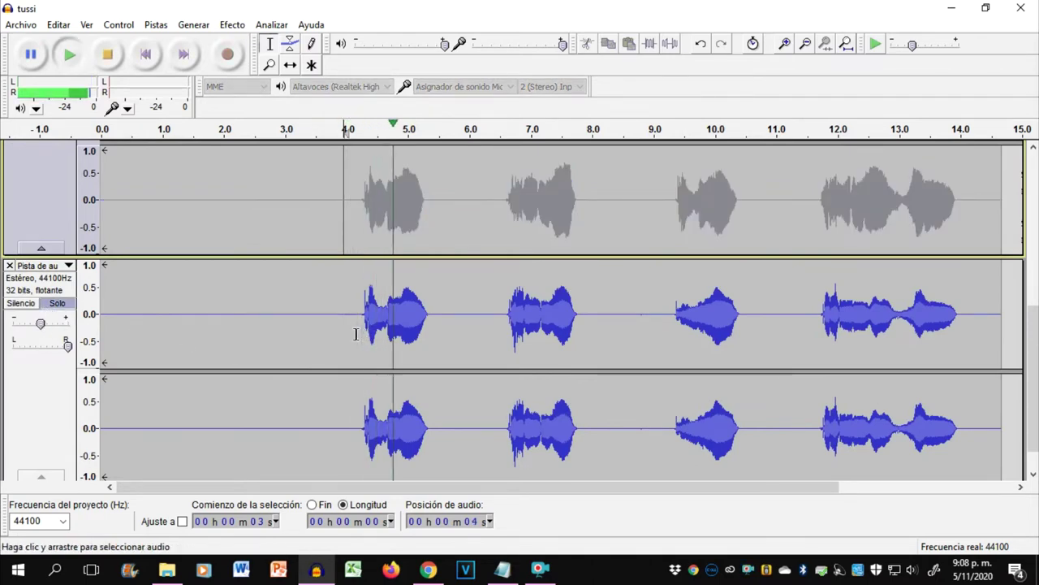
key("space")
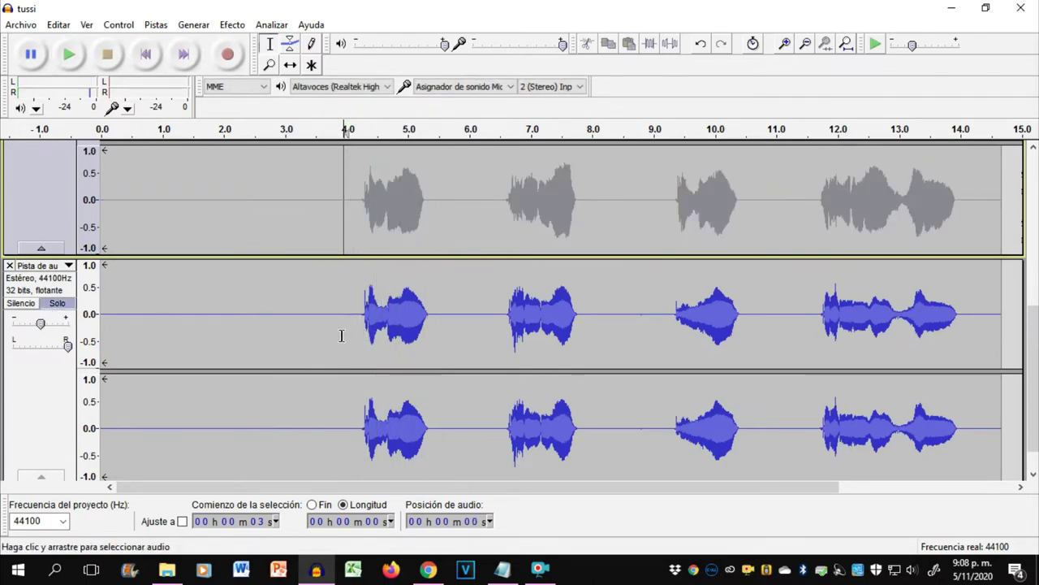
left_click(65, 305)
scroll(69, 324, "up", 2)
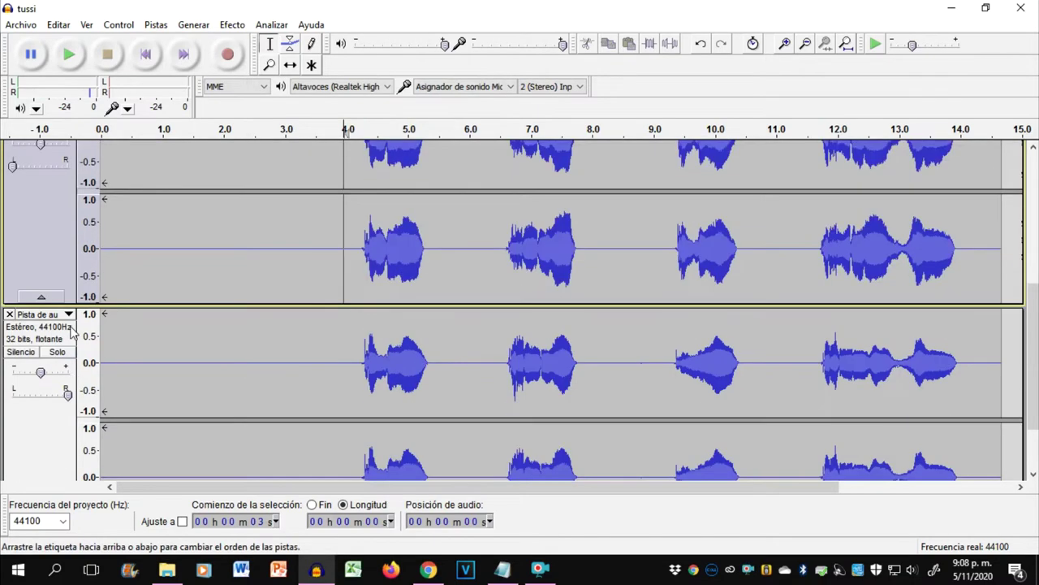
- Solo both backing tracks together and play their first phrase from about 3.7 s
scroll(75, 333, "up", 3)
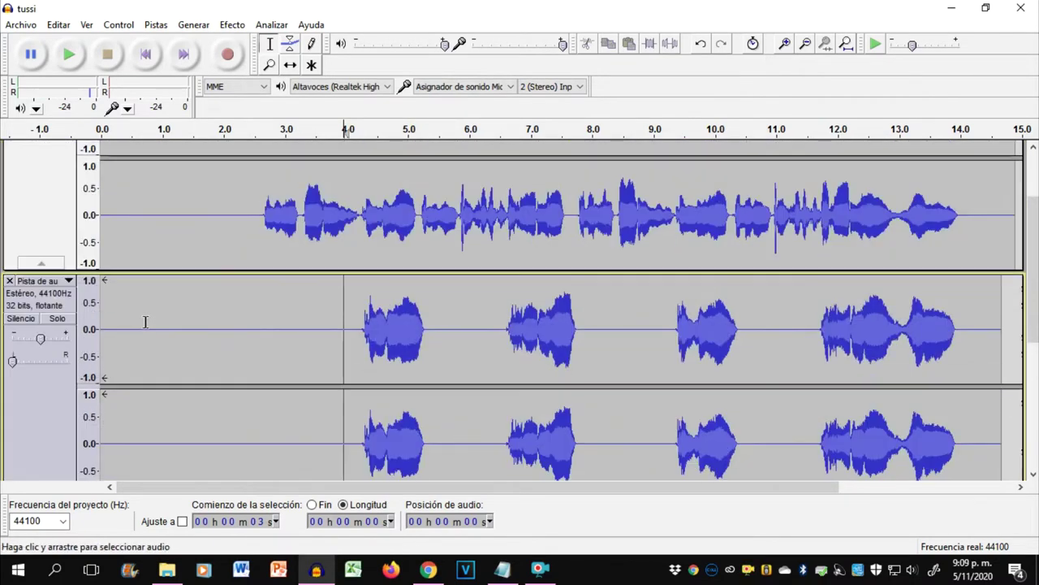
left_click(37, 351)
left_click(62, 321)
scroll(65, 325, "down", 5)
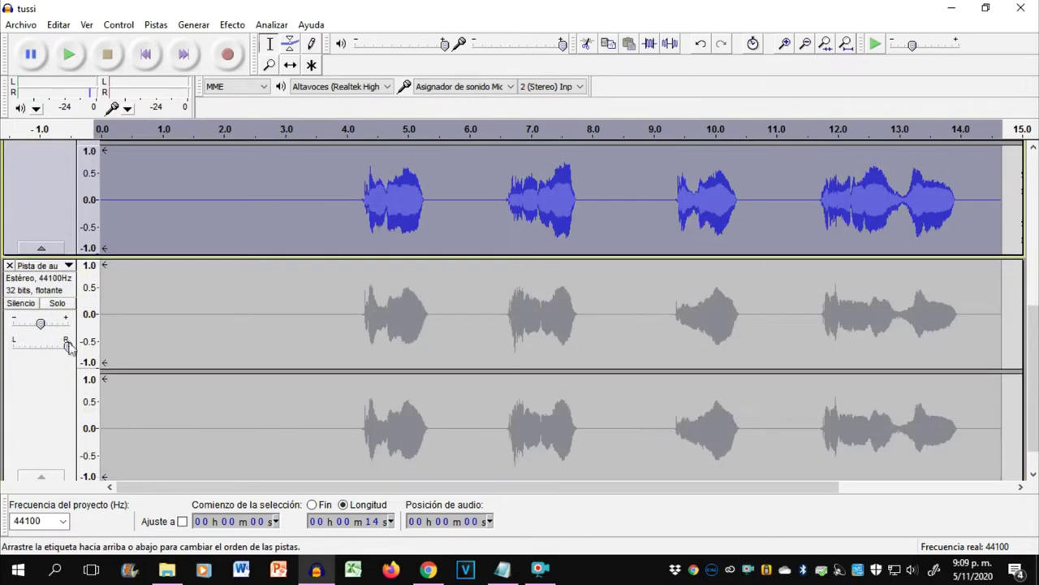
left_click(58, 304)
left_click(331, 344)
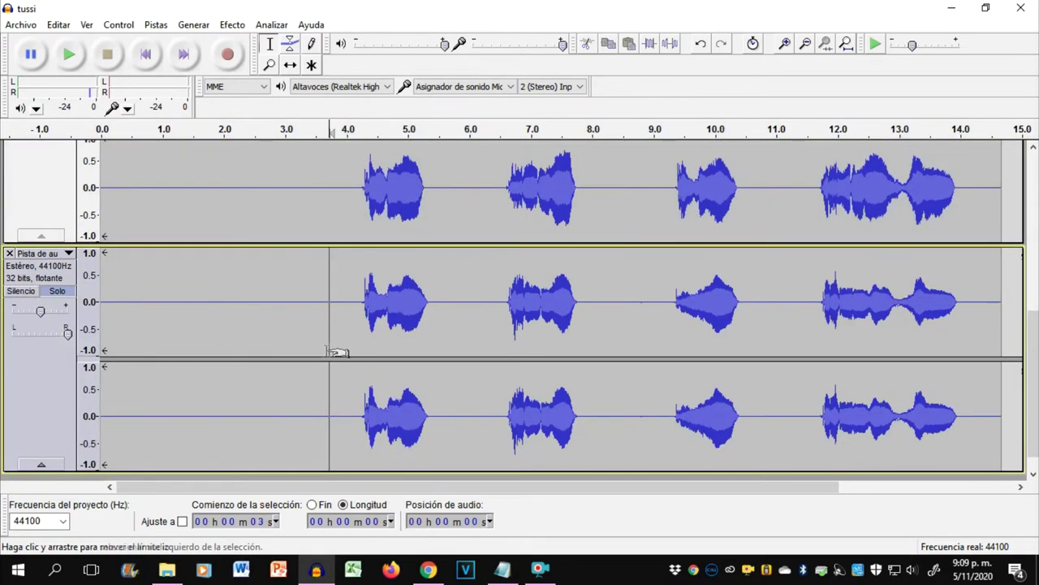
key("space")
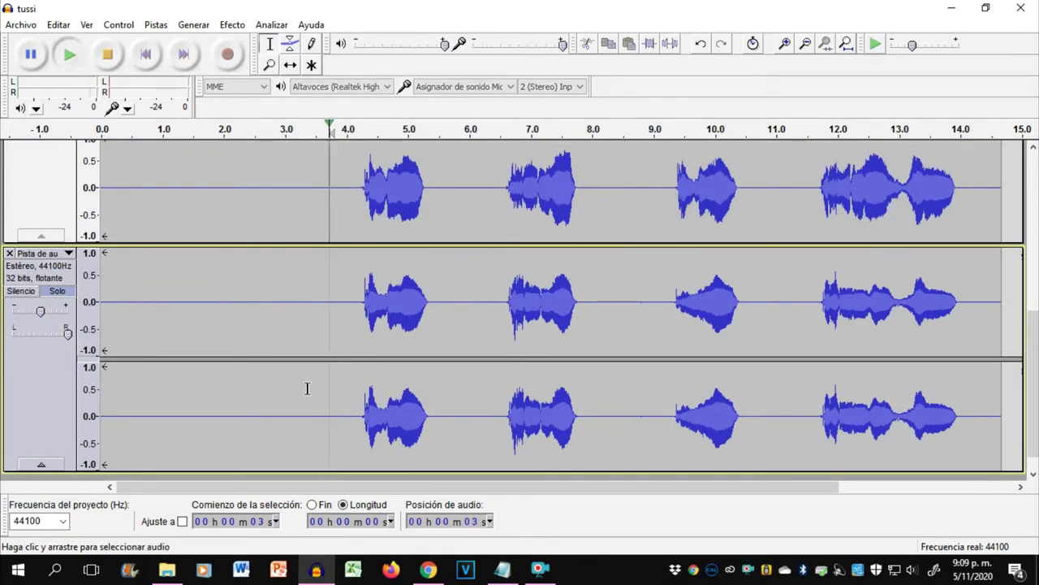
key("space")
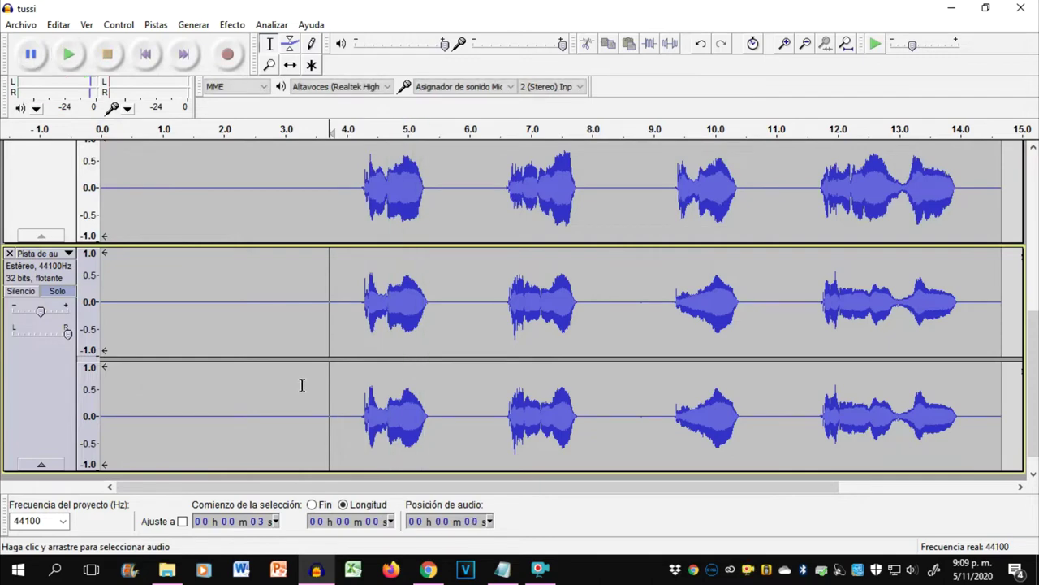
- Try a slightly lower gain on the left-panned track and play both backing tracks to compare their levels
scroll(212, 333, "up", 3)
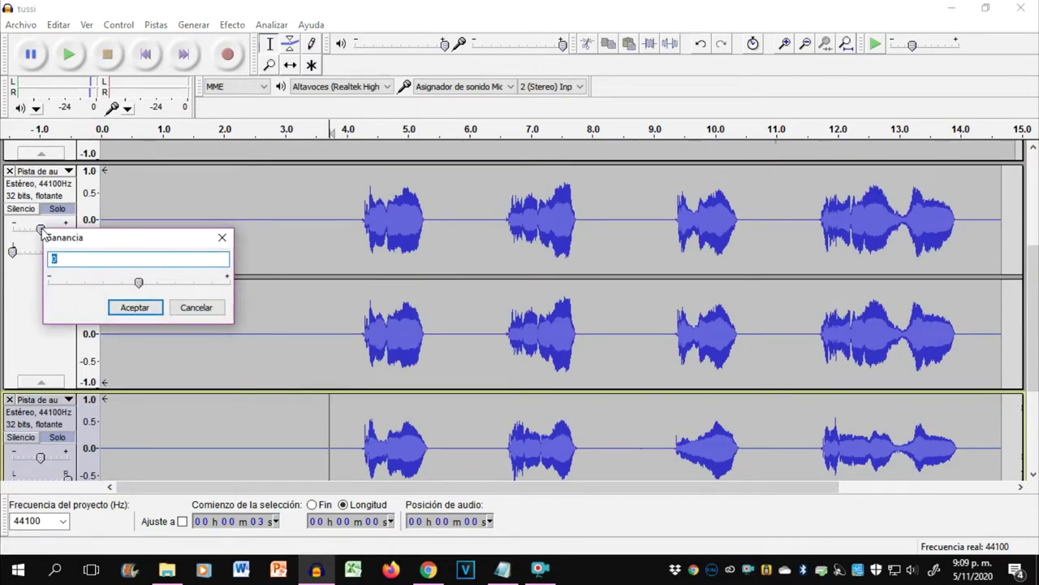
key("Return")
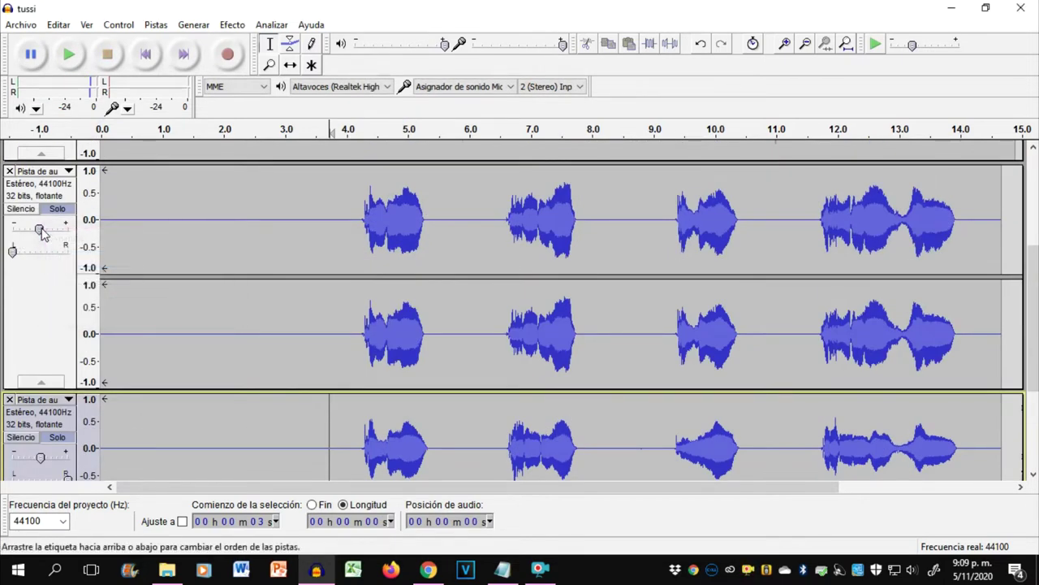
key("space")
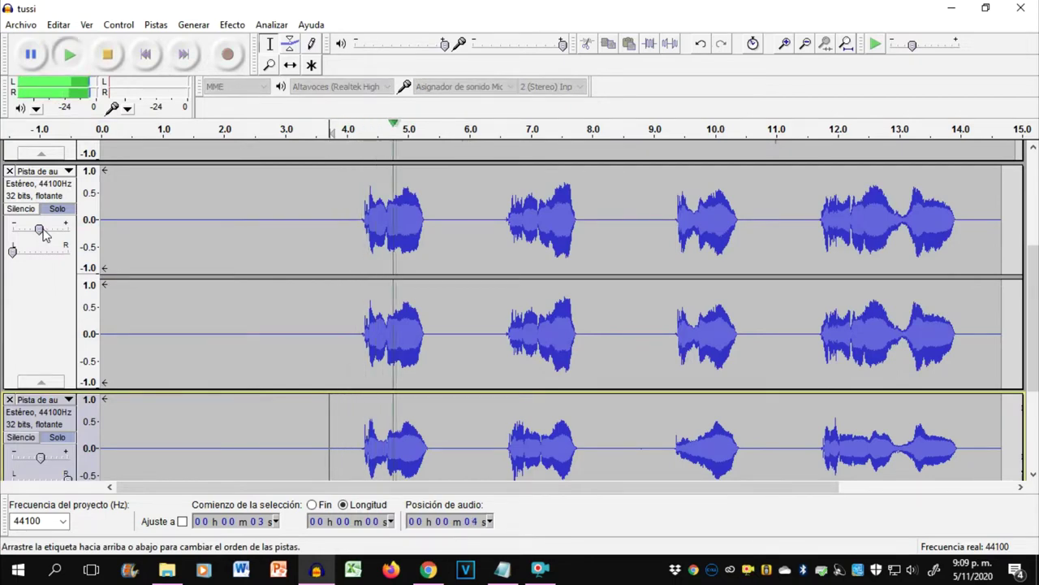
key("space")
- Try a gain of -3 dB on the left-panned track and play both backing tracks
double_click(39, 229)
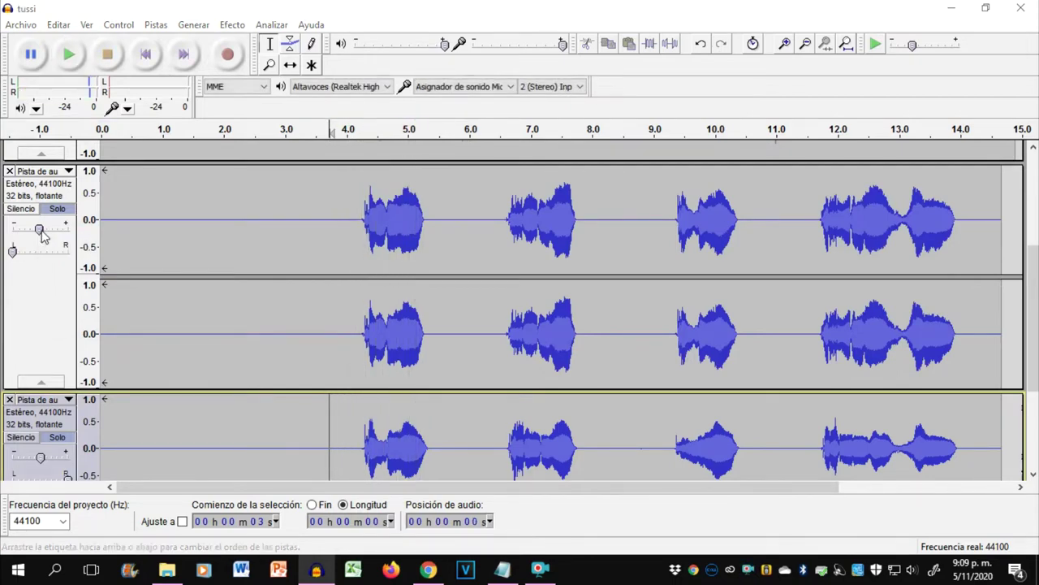
type("-3")
key("Return")
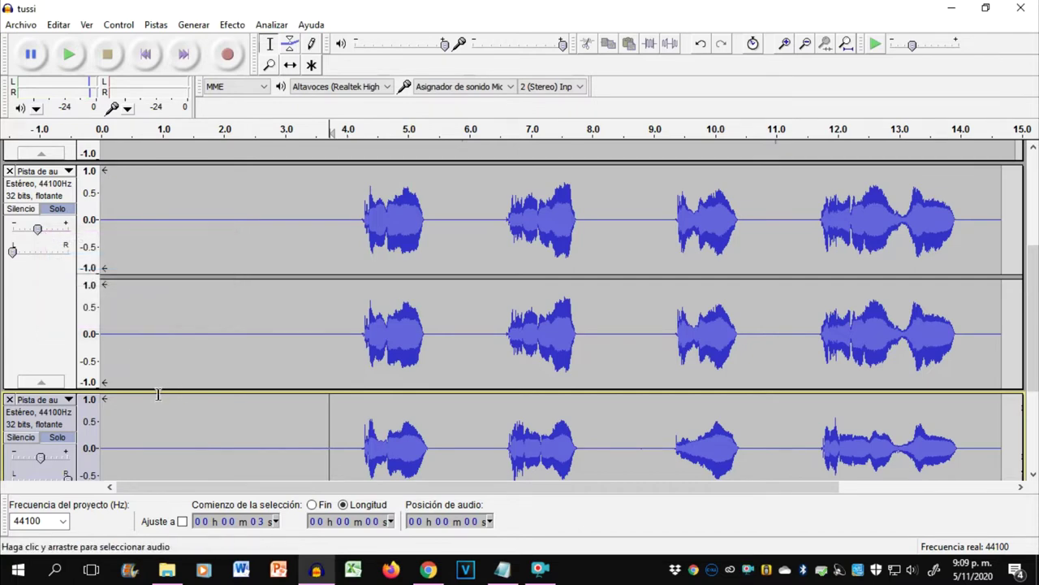
key("space")
key("space")
- Try a gain of -5 dB on the left-panned track and play both backing tracks
double_click(38, 230)
type("-6")
key("Return")
key("space")
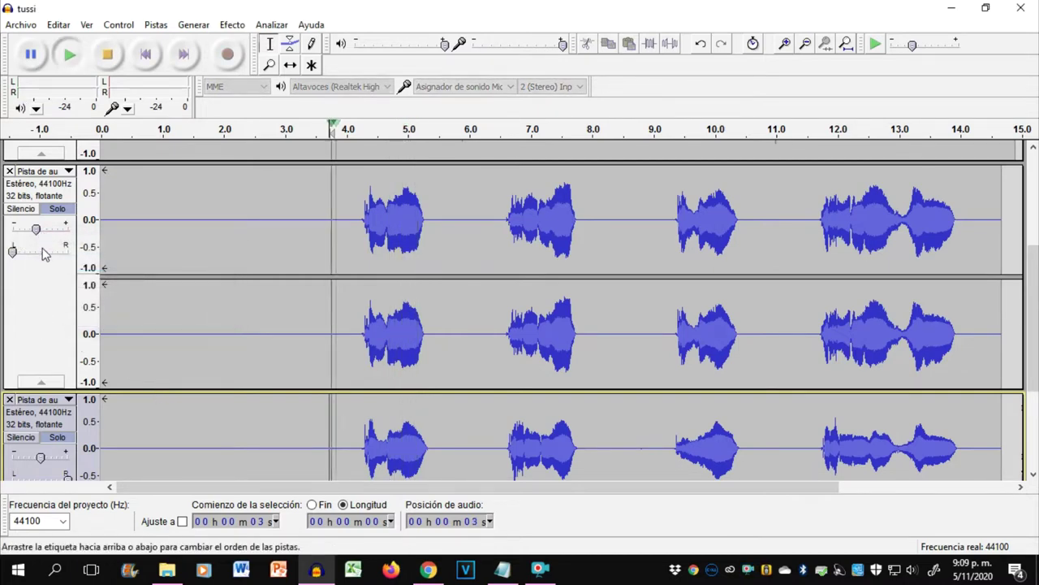
key("space")
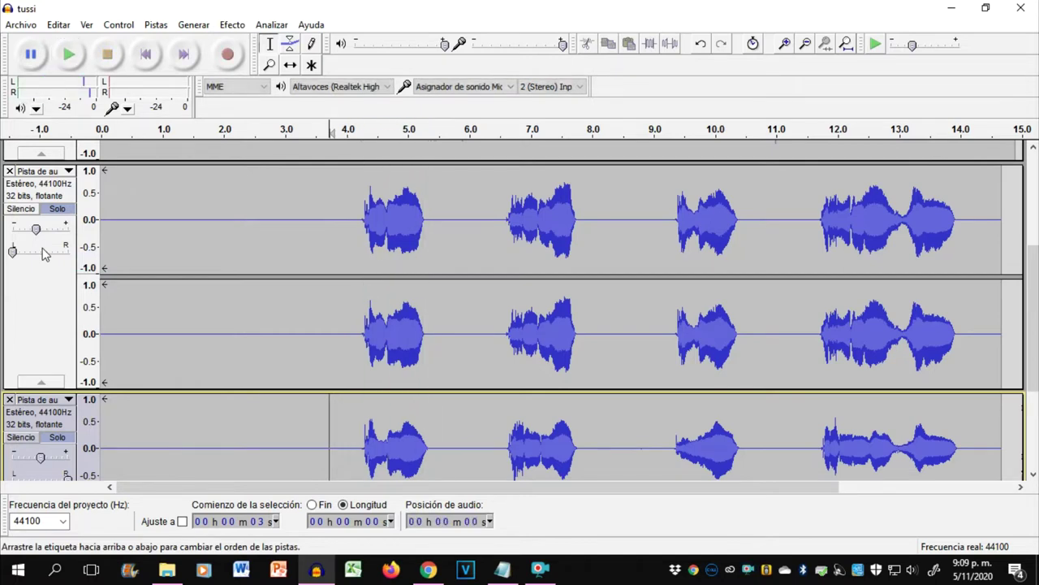
- Try a gain of -6 dB on the left-panned track and play both backing tracks
double_click(36, 230)
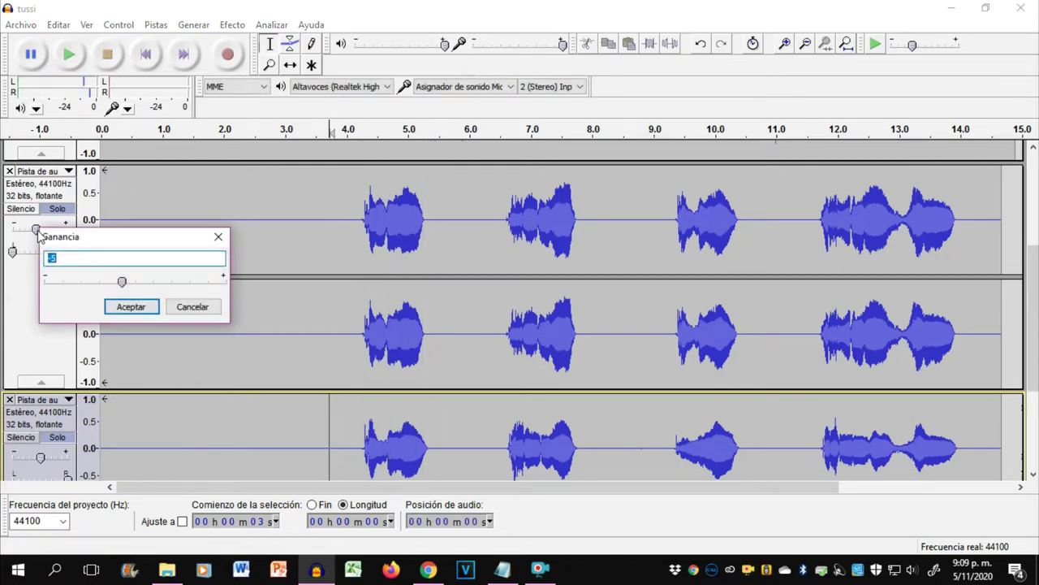
type("-")
key("Return")
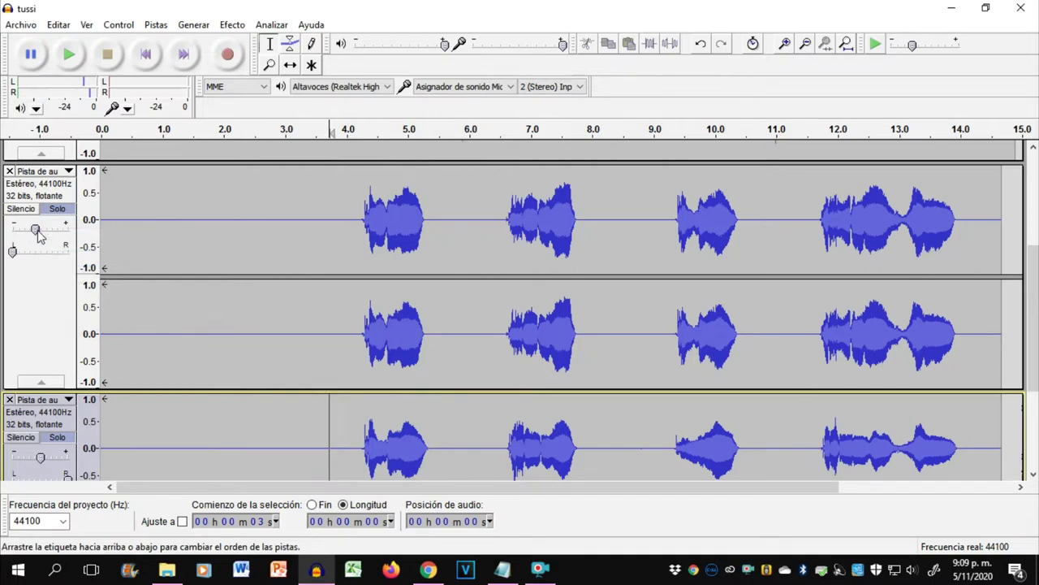
key("space")
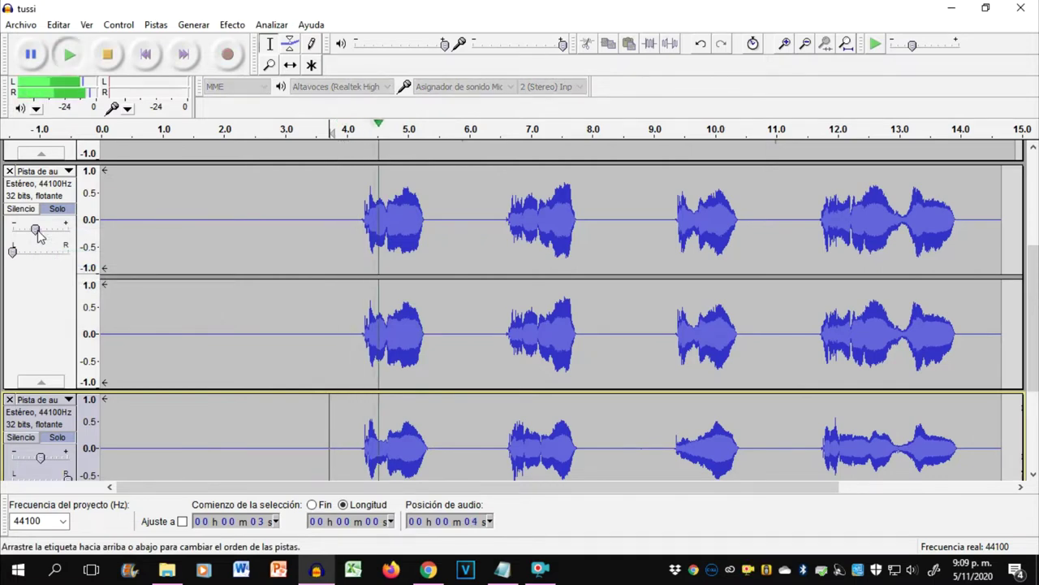
key("space")
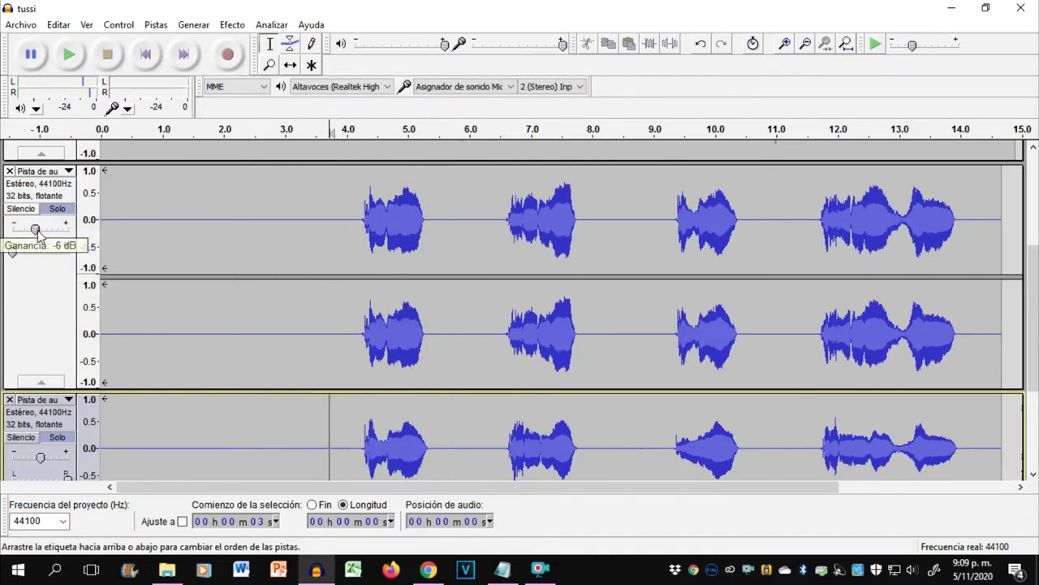
- Try a gain of -4 dB on the left-panned track and play both backing tracks
double_click(35, 230)
type("-3")
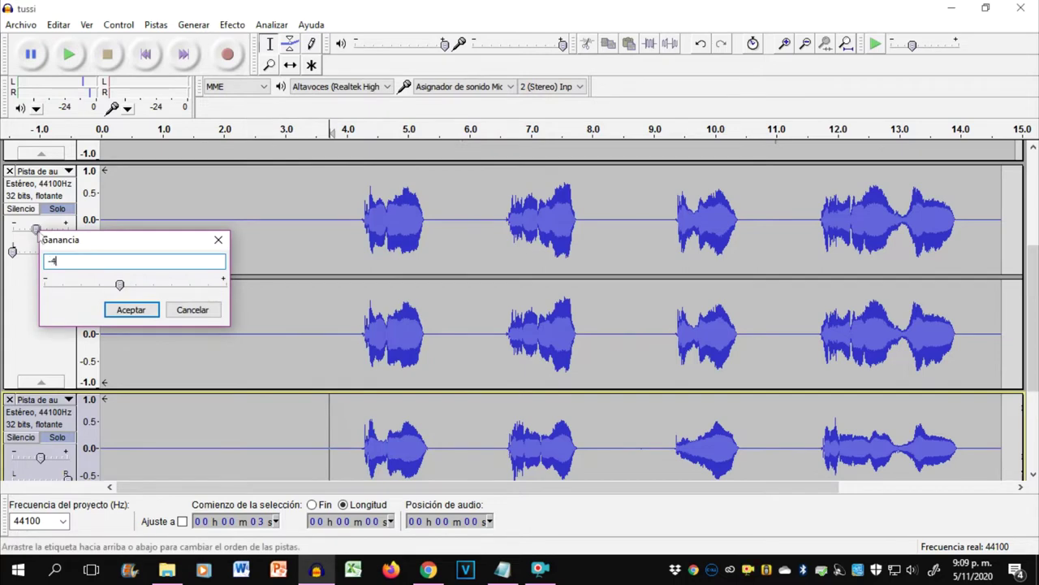
key("Return")
key("space")
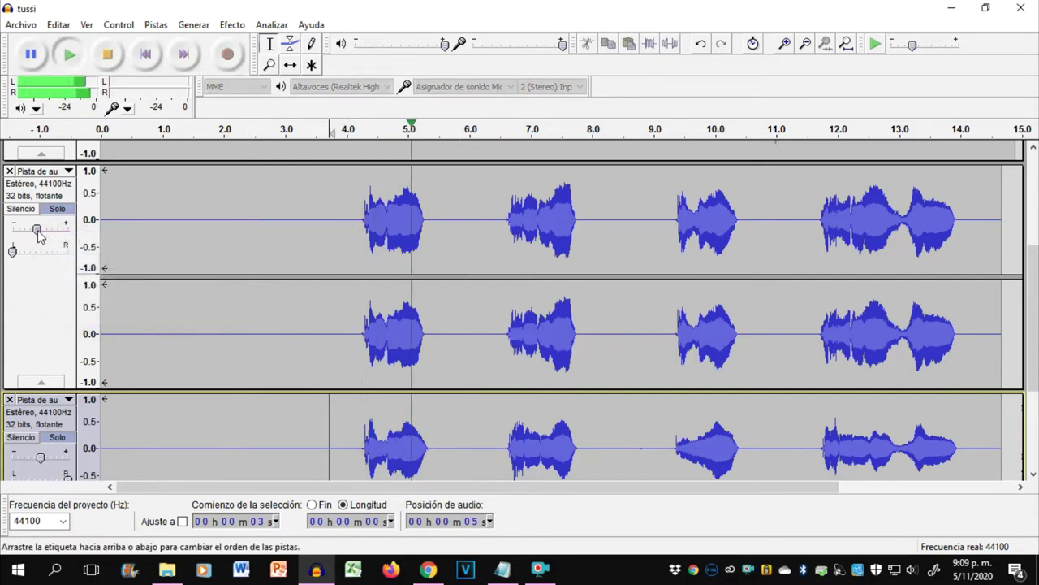
key("space")
- Set the left-panned track's gain to -5 dB and check the balance by playing both soloed backing tracks
double_click(37, 230)
type("-3")
key("Return")
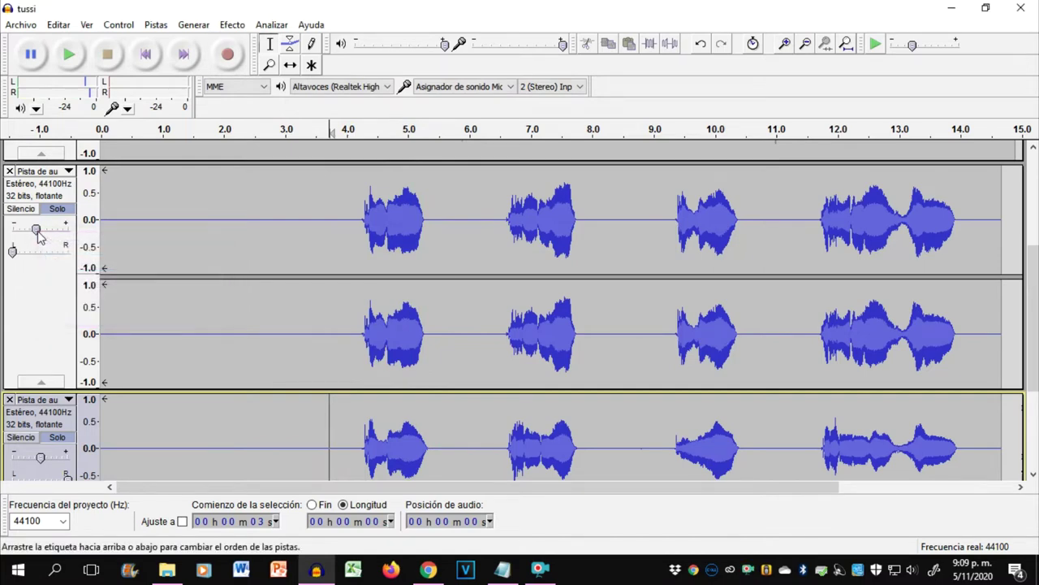
key("space")
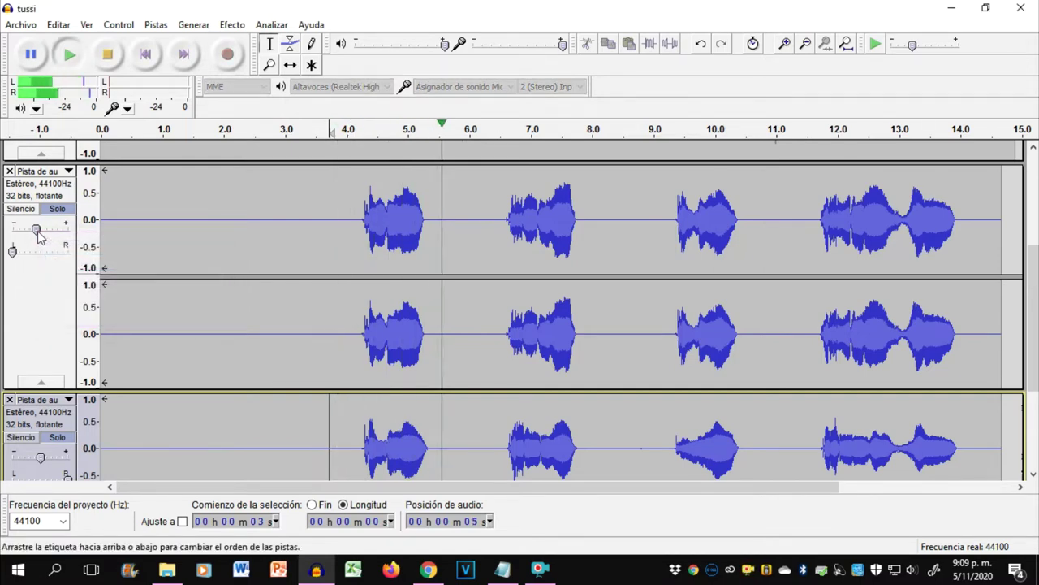
key("space")
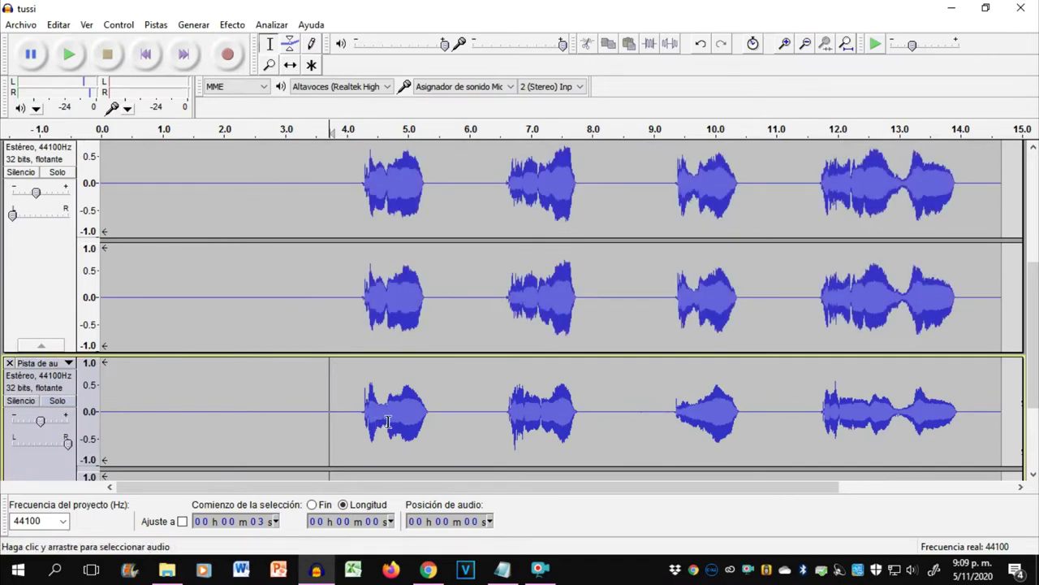
- Place the playback cursor at about 2.5 s in the main vocal track, just before its first phrase
scroll(387, 419, "down", 1)
scroll(387, 419, "up", 1)
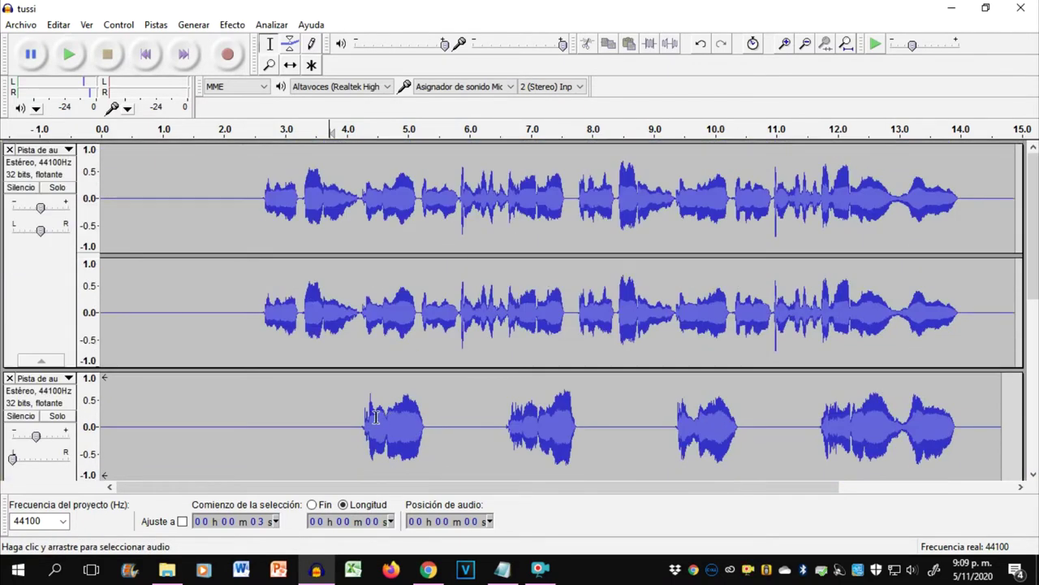
left_click(254, 341)
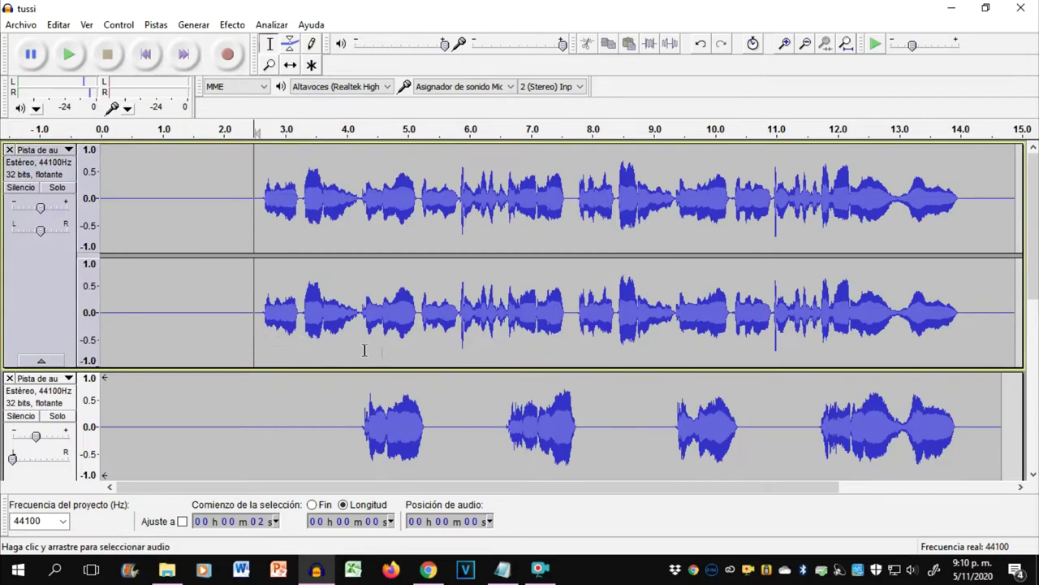
scroll(445, 399, "down", 5)
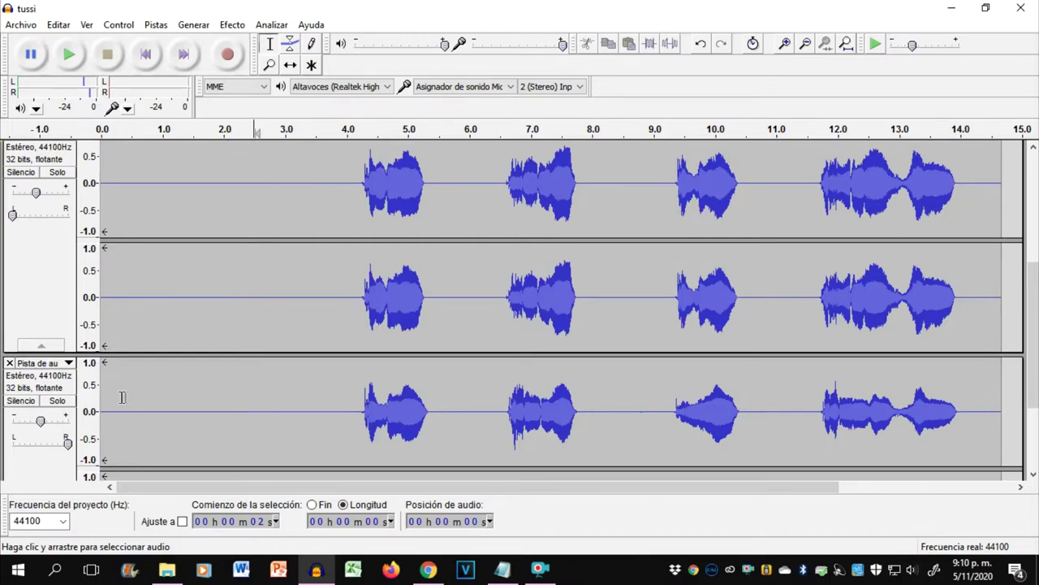
scroll(117, 400, "up", 1)
scroll(118, 399, "down", 1)
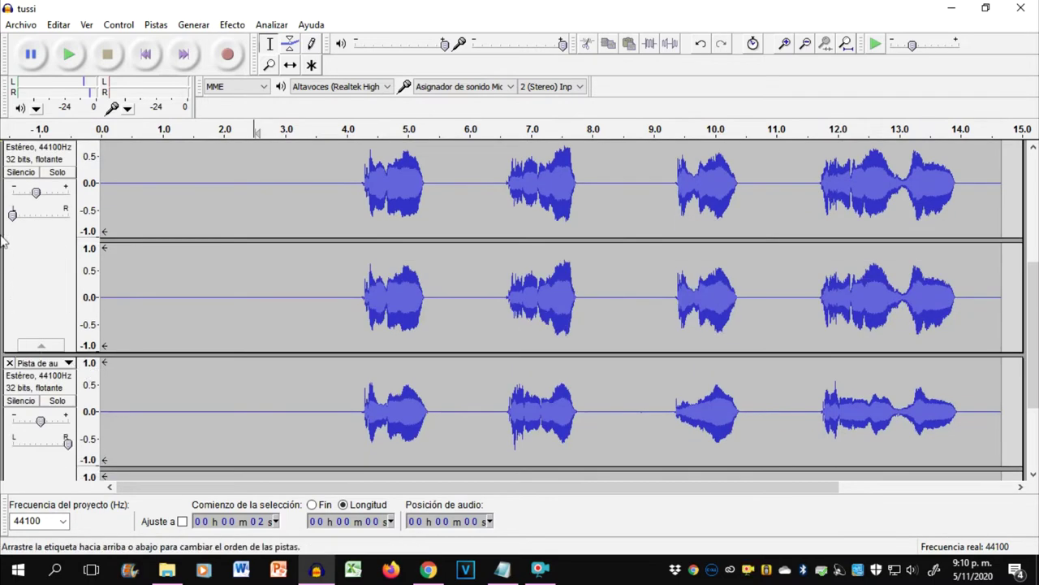
scroll(80, 341, "down", 2)
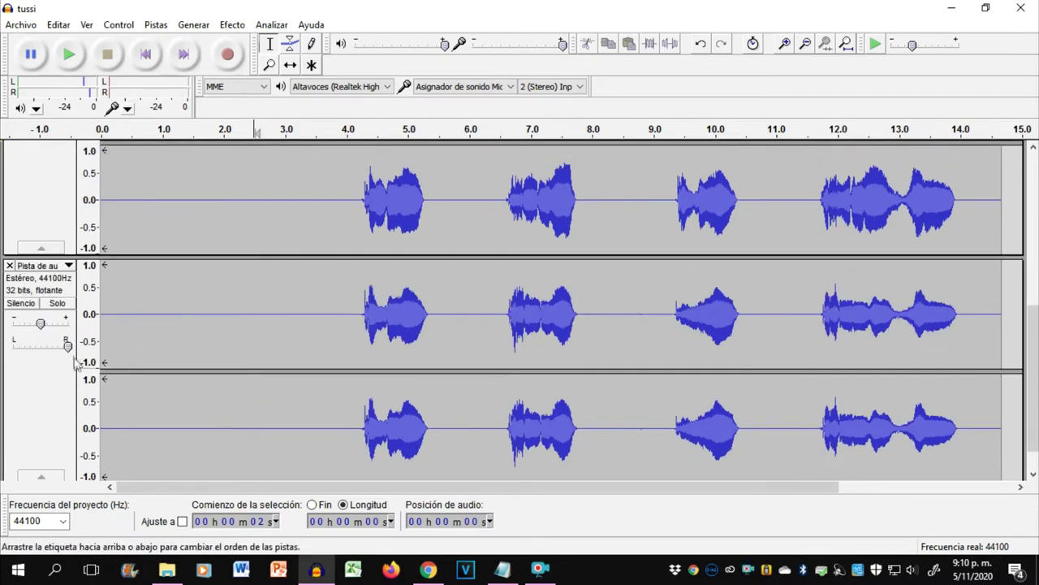
- Swap the backing tracks' panning: pan the lower backing track fully left and the upper backing track fully right
left_click_drag(68, 345, 12, 345)
scroll(71, 205, "down", 3)
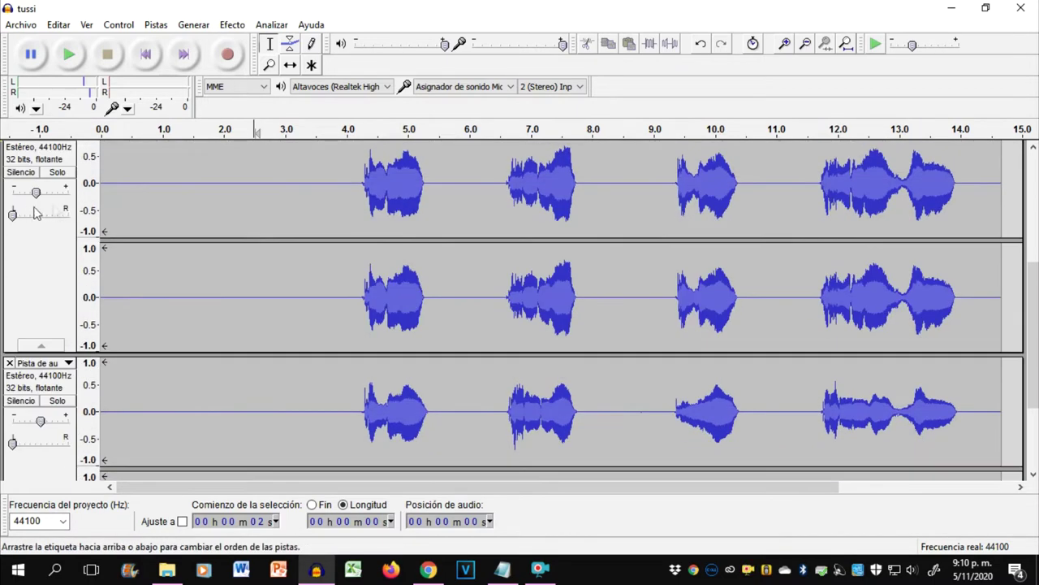
left_click_drag(15, 216, 67, 216)
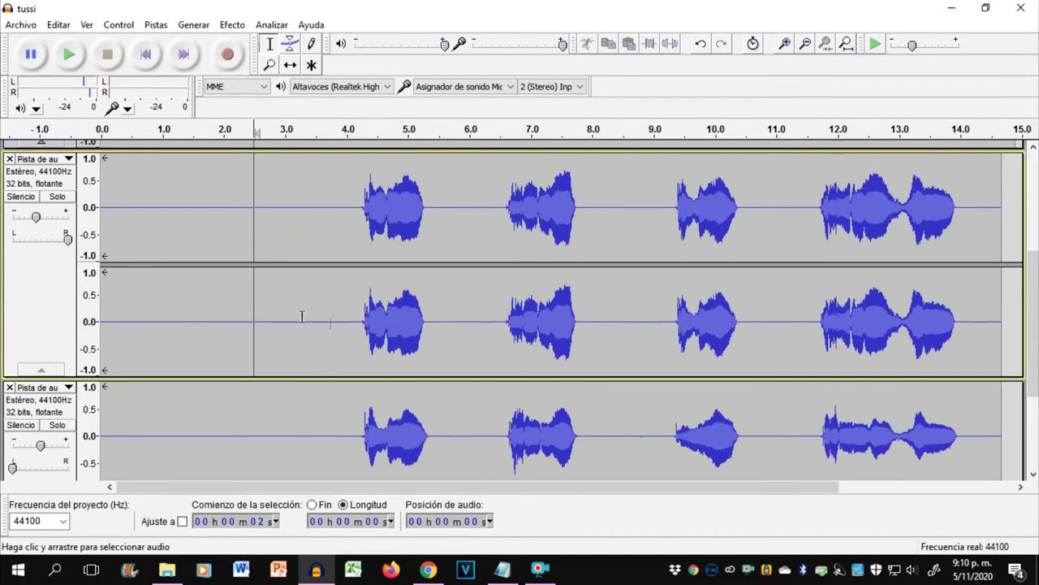
- Solo both backing tracks and play them from about 4.2 s to check the swapped panning
left_click(357, 329)
left_click(57, 197)
scroll(57, 199, "down", 3)
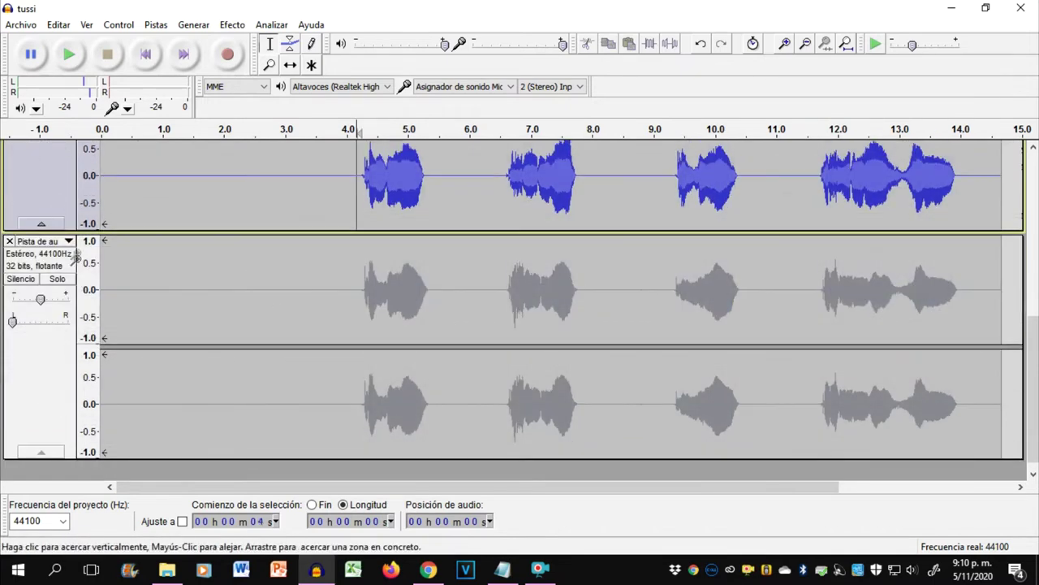
left_click(57, 280)
key("space")
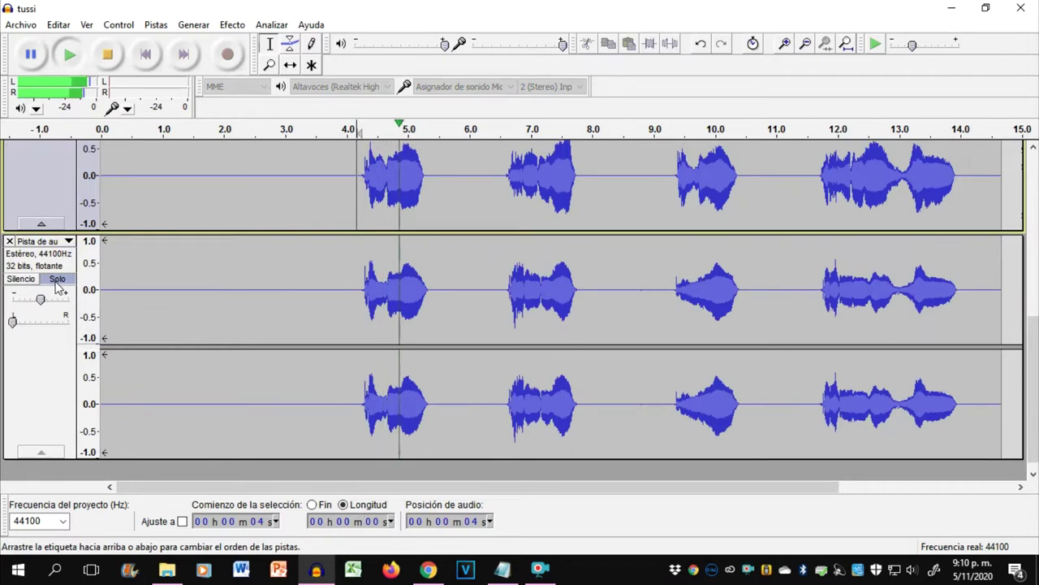
key("space")
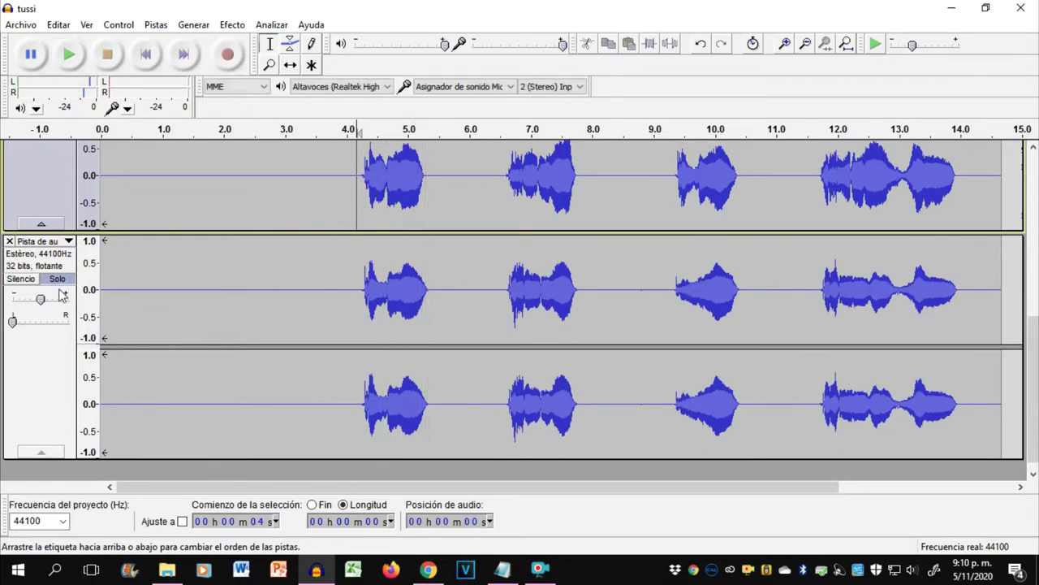
- Replay the start of both soloed backing tracks twice more to compare their loudness on each side
scroll(60, 295, "up", 3)
key("space")
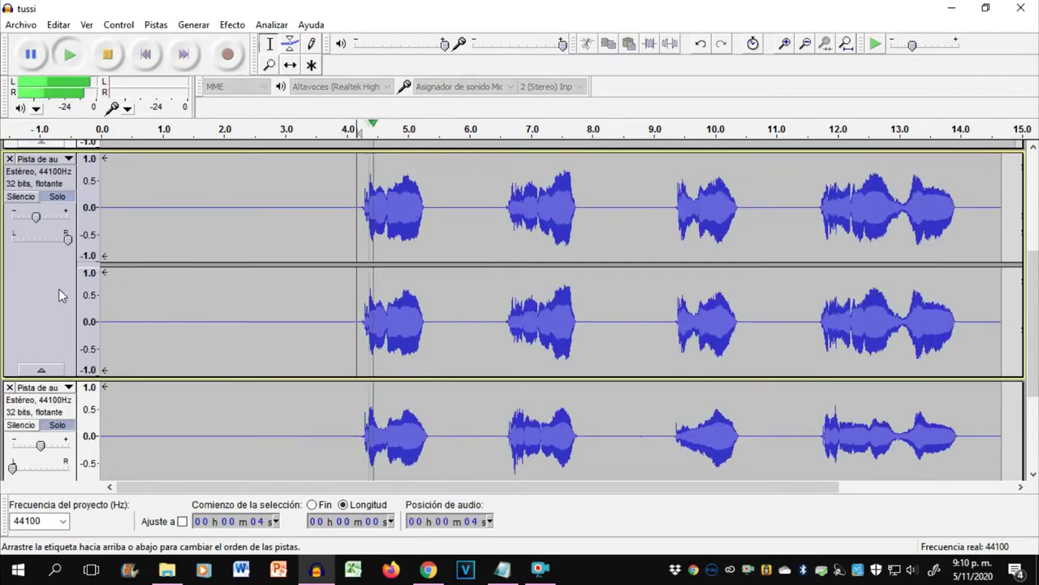
key("space")
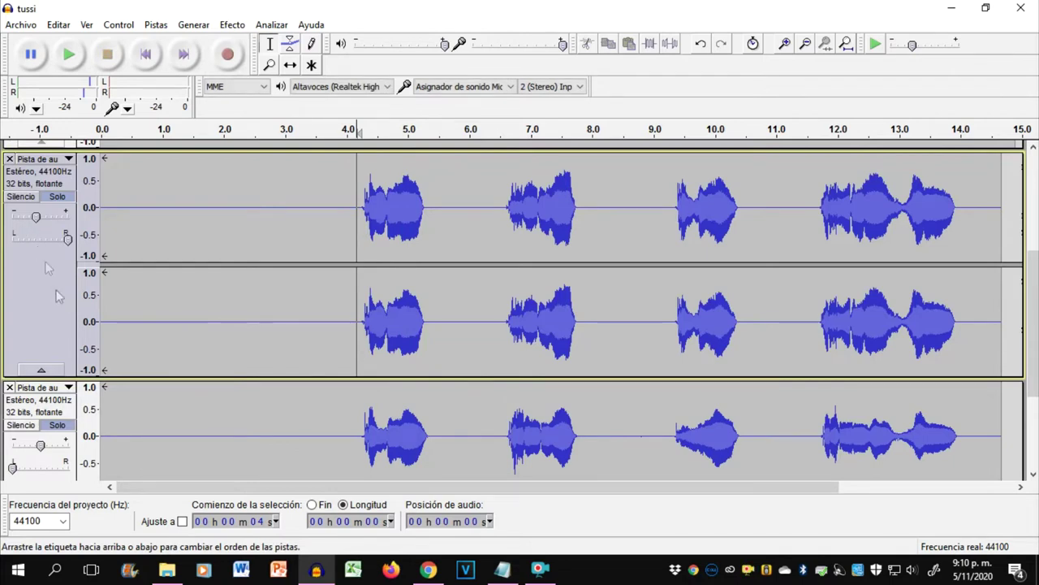
key("space")
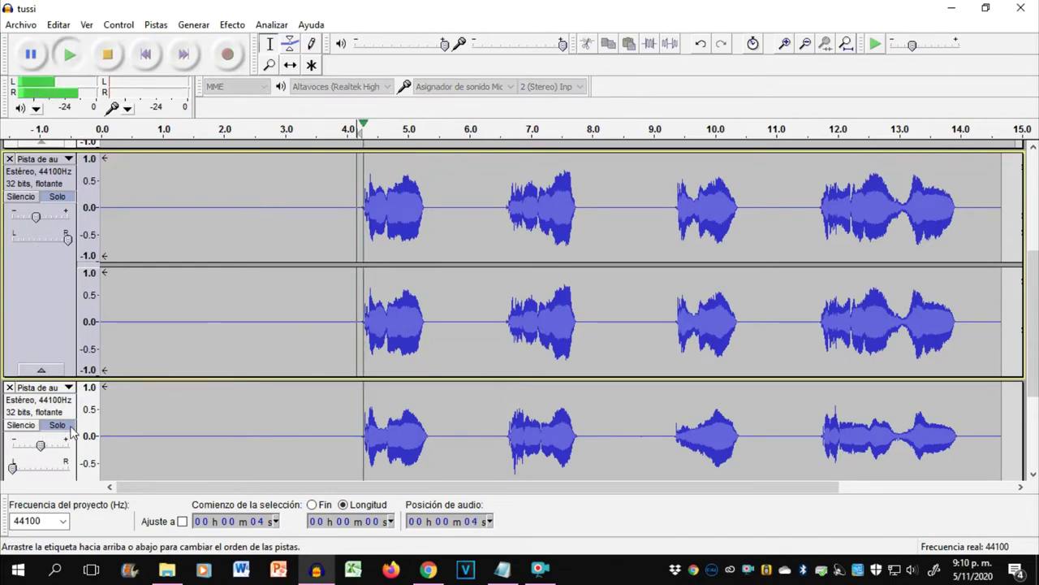
key("space")
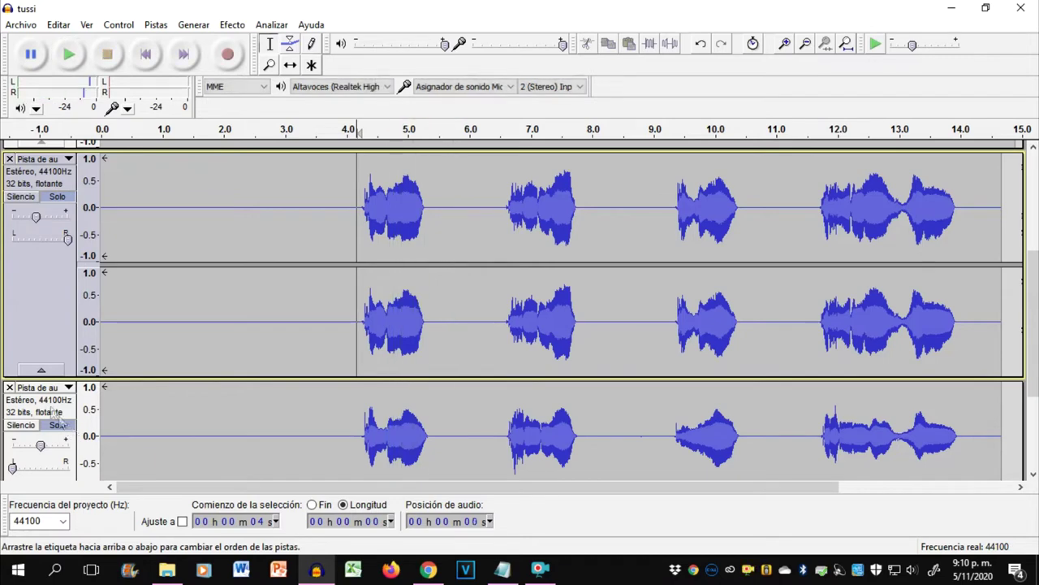
- Try a gain of -3 dB on the lower backing track
scroll(24, 298, "down", 3)
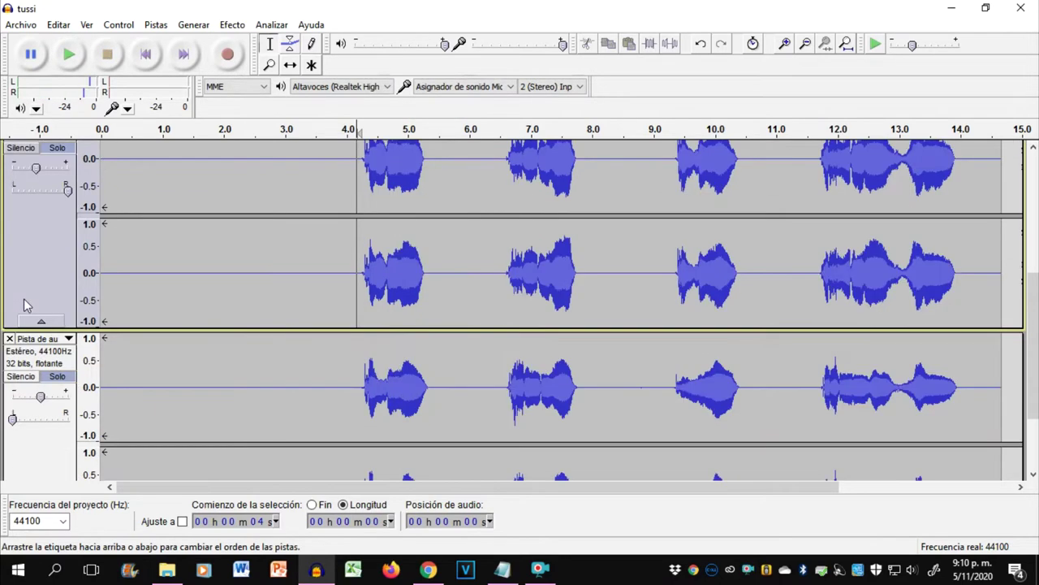
double_click(40, 398)
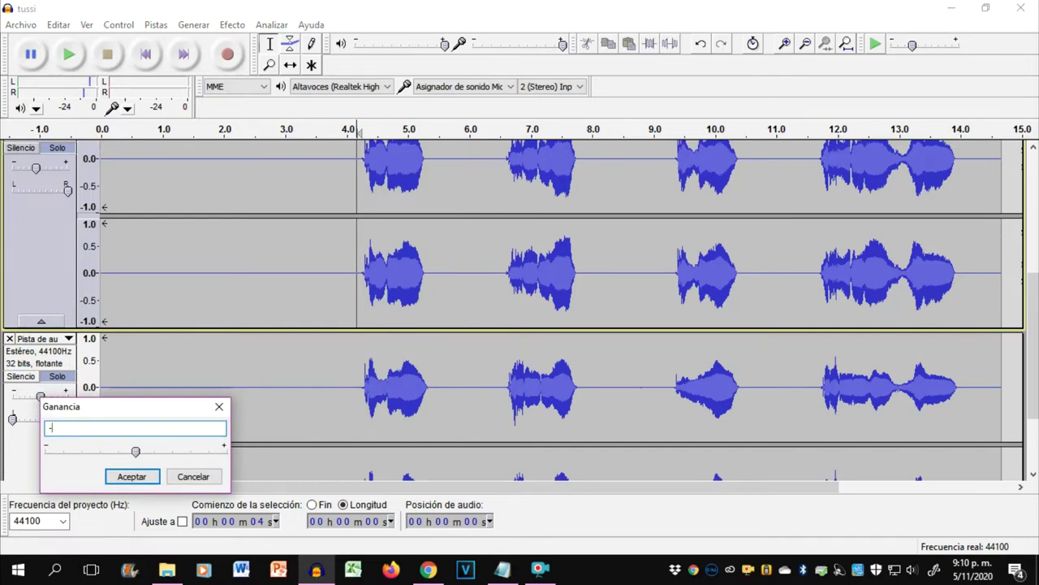
type("-3")
key("Return")
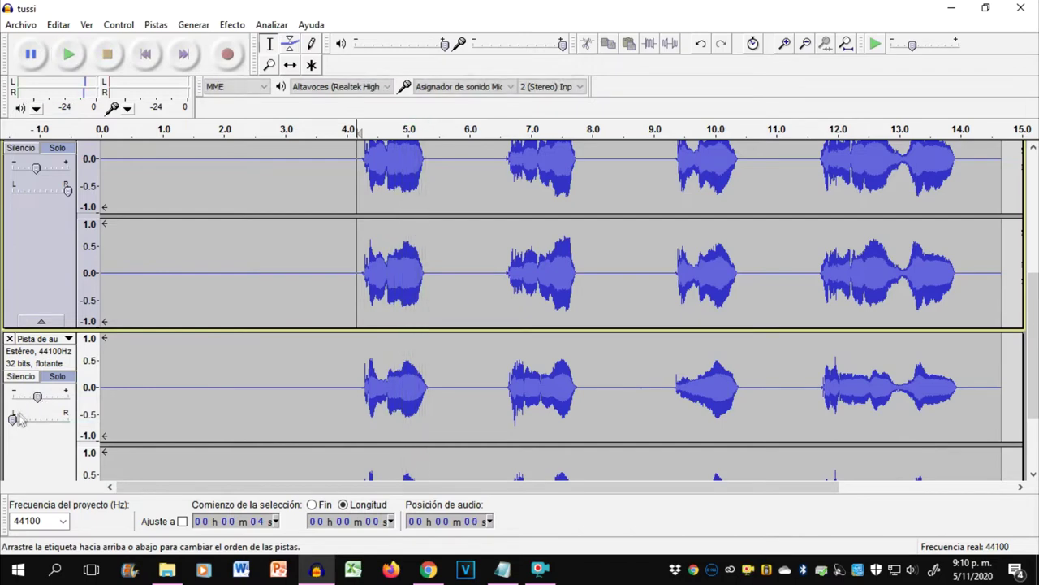
- Pan the lower backing track fully right and the upper one fully left, and play both to check the balance
left_click_drag(14, 418, 68, 418)
left_click_drag(69, 190, 4, 195)
key("space")
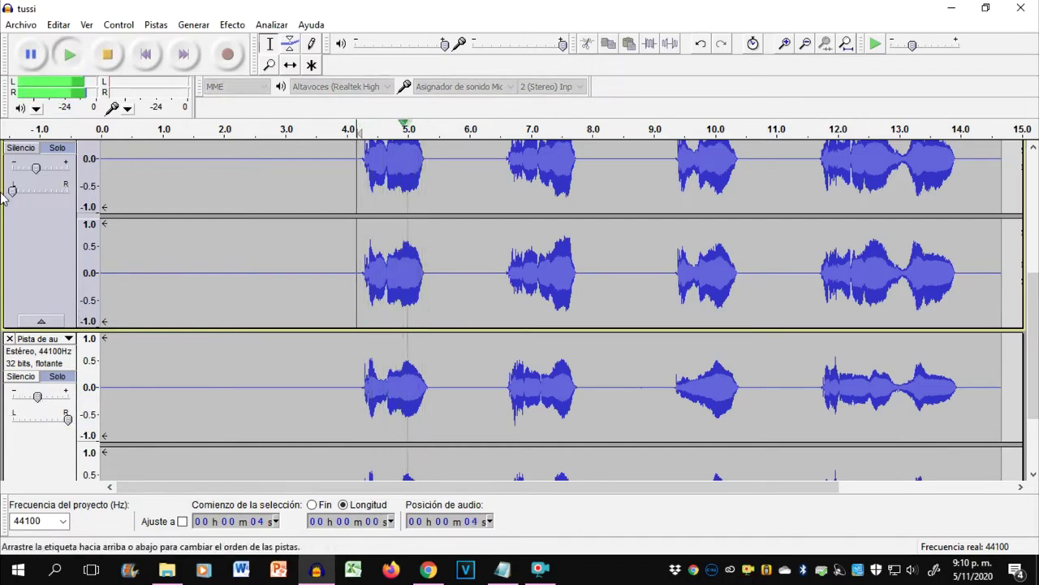
key("space")
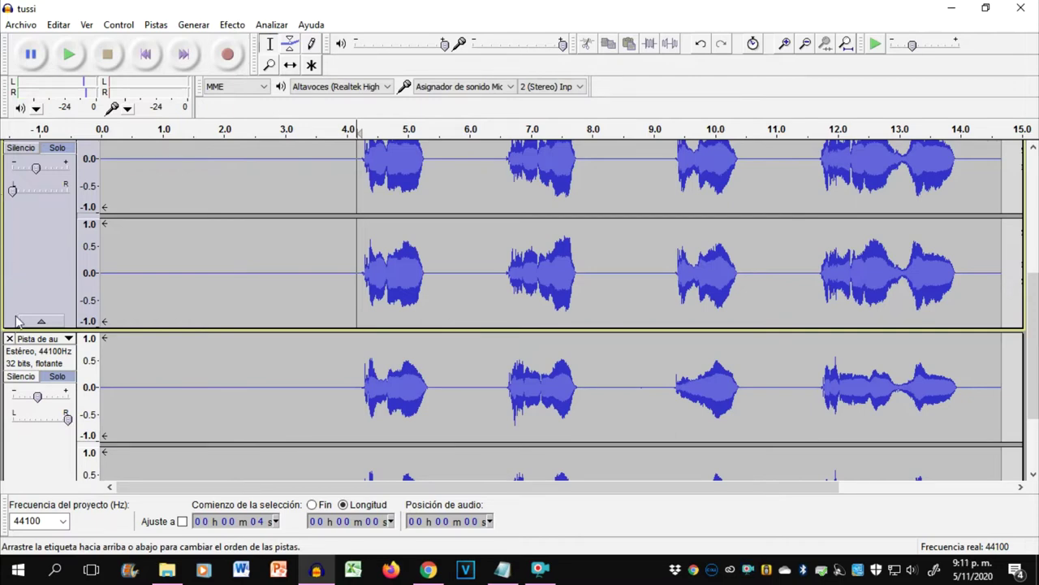
- Turn off solo on the backing tracks and place the cursor at about 2.6 s in the main vocal
scroll(17, 321, "up", 5)
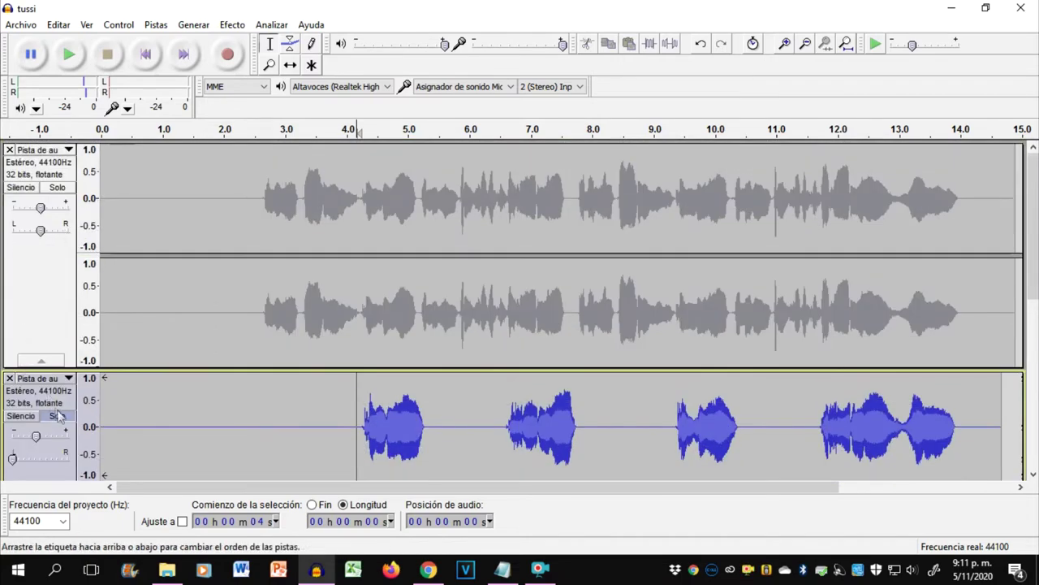
left_click(59, 416)
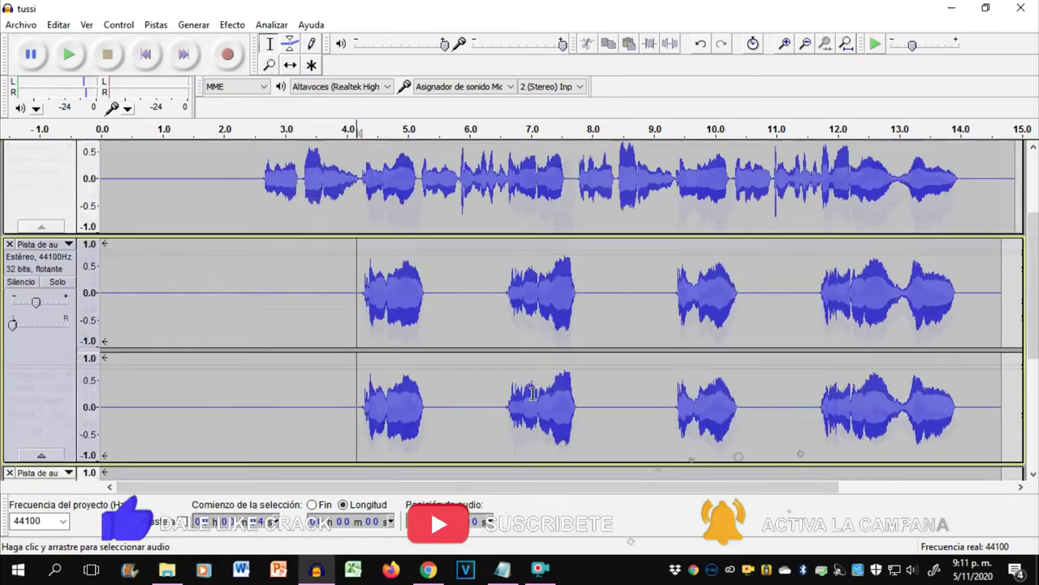
scroll(533, 393, "up", 3)
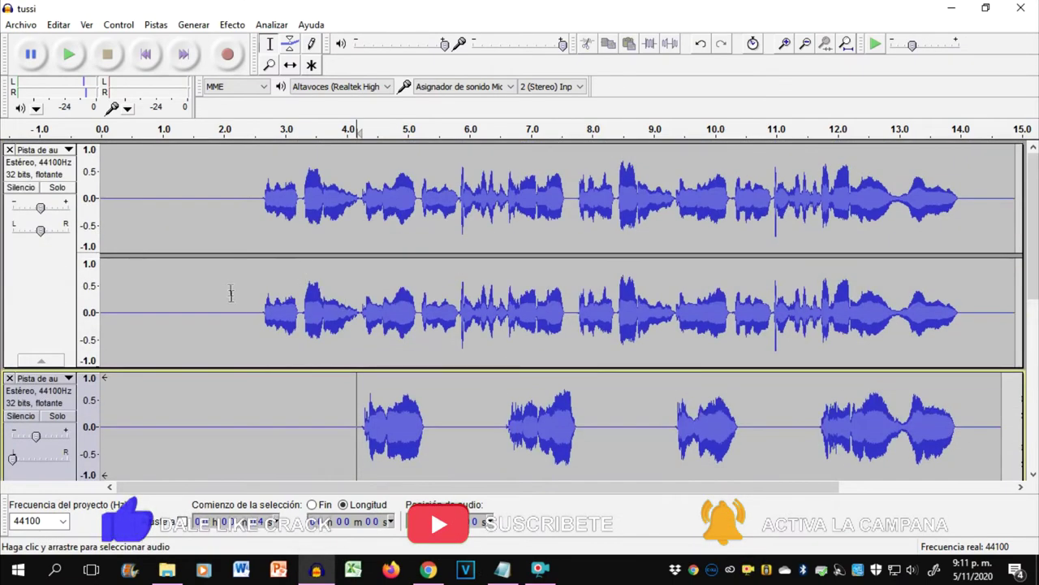
left_click(260, 321)
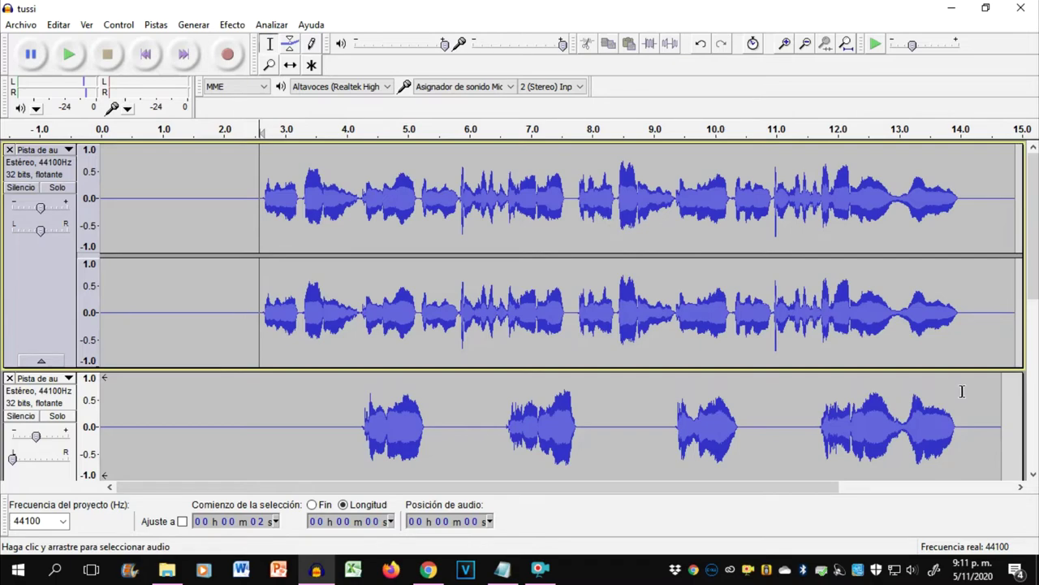
- Select the tail of all three tracks from about 14.1 s to the end and delete it
left_click_drag(969, 396, 1018, 367)
scroll(1018, 368, "down", 5)
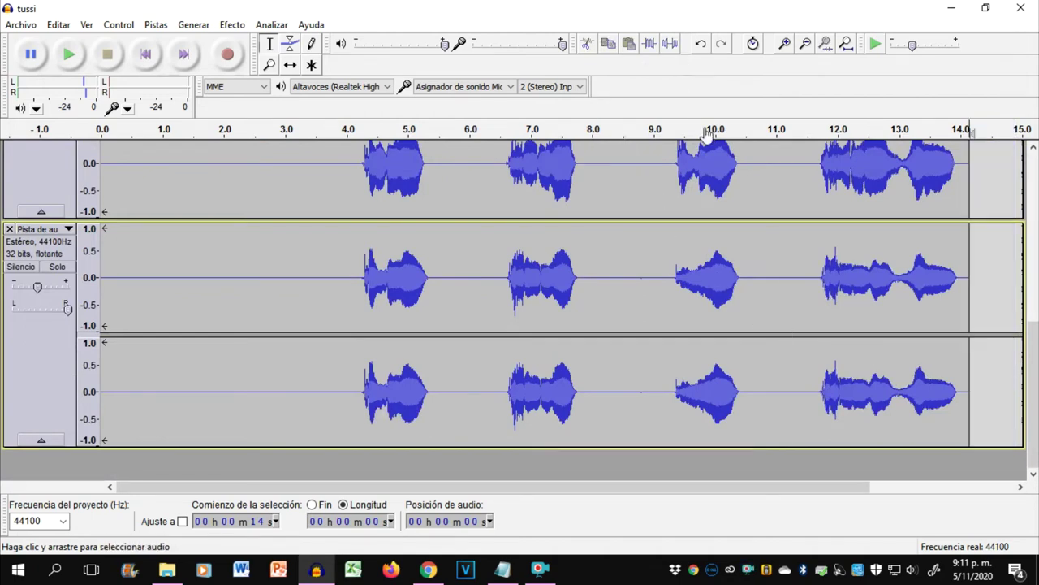
scroll(1032, 422, "up", 3)
scroll(1036, 194, "up", 3)
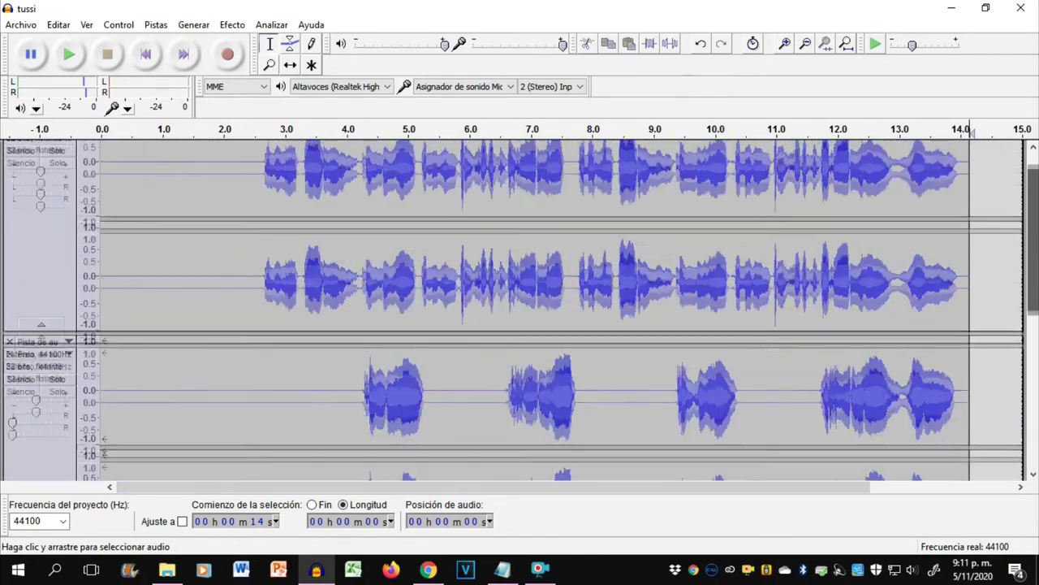
scroll(1035, 193, "up", 1)
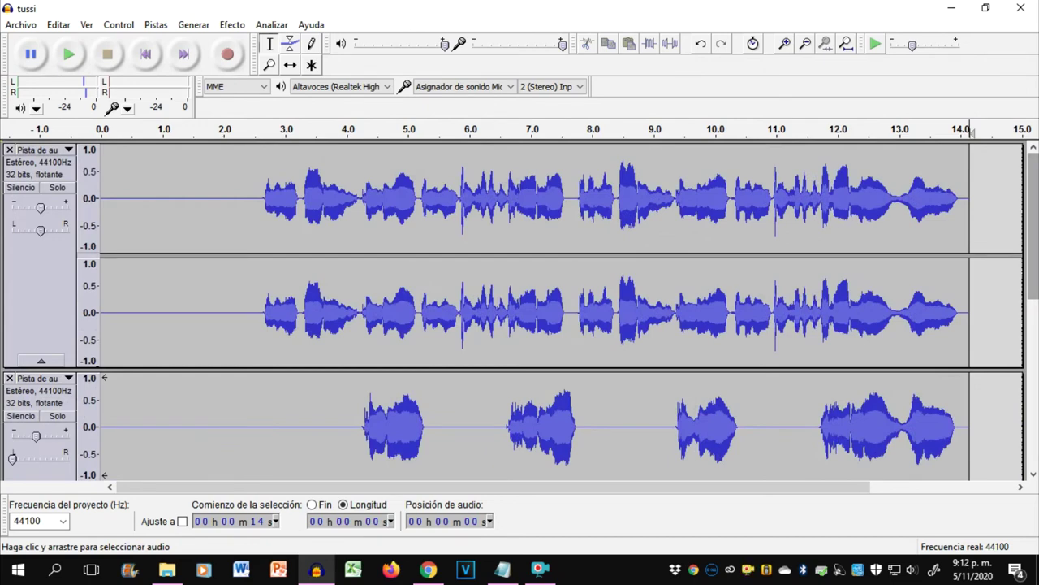
- Play all three tracks together from about 1.7 s to judge the backing level against the main vocal
left_click(146, 54)
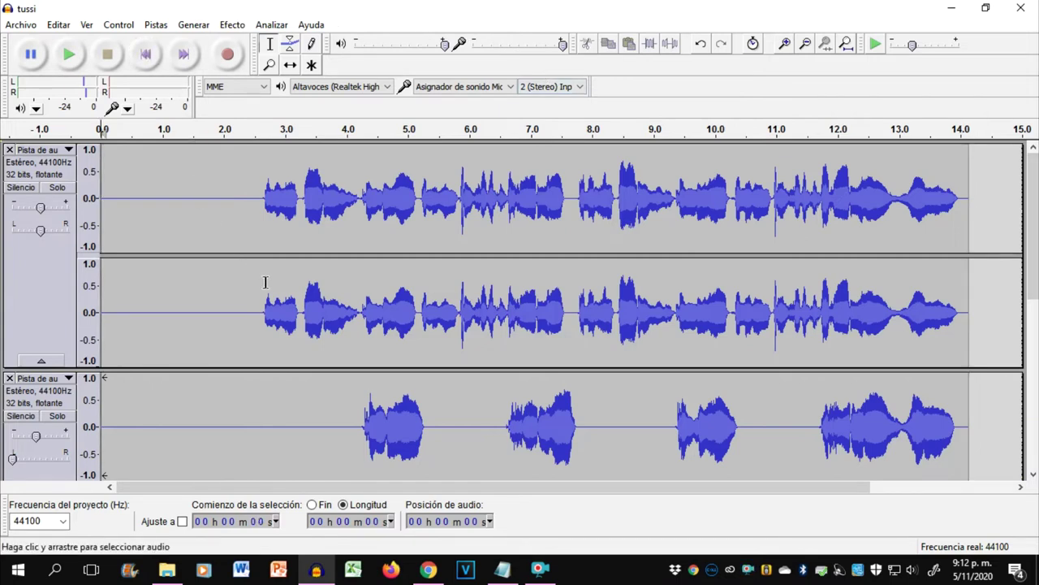
left_click(209, 307)
key("space")
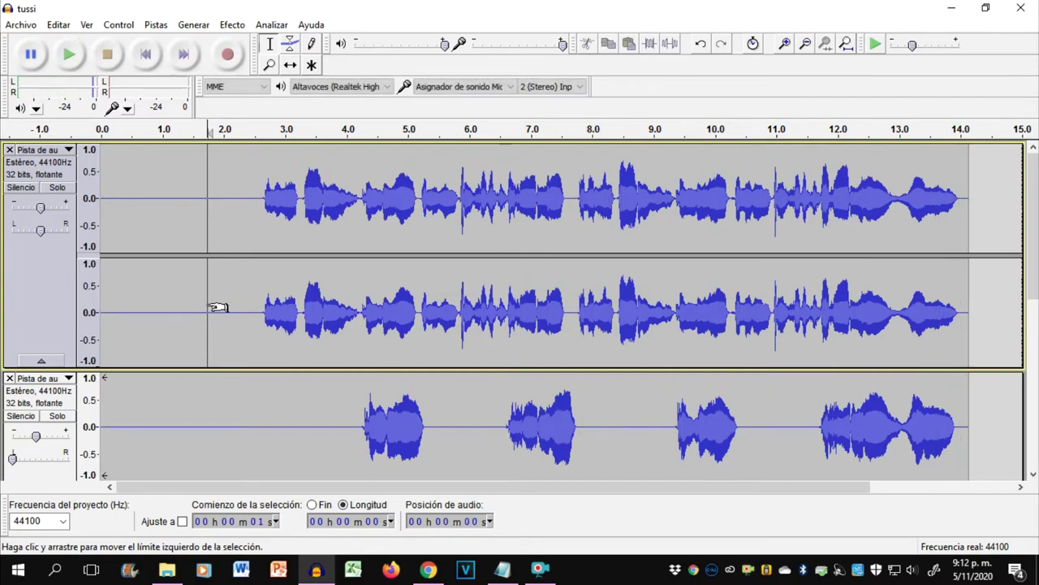
- Try a gain of -8 dB on the left-panned backing track and -6 dB on the right-panned one
scroll(361, 307, "down", 2)
scroll(362, 307, "up", 2)
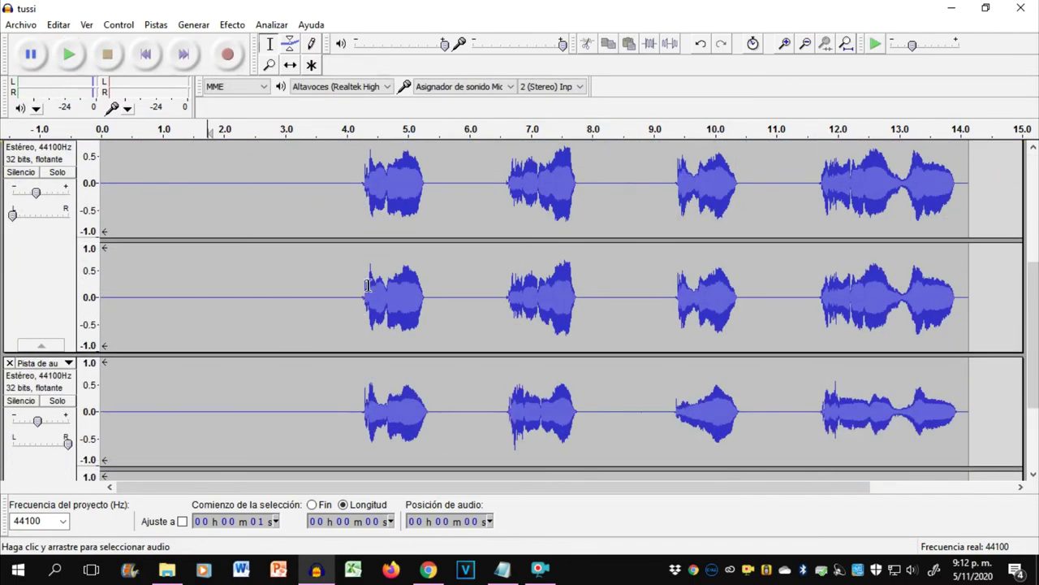
double_click(36, 193)
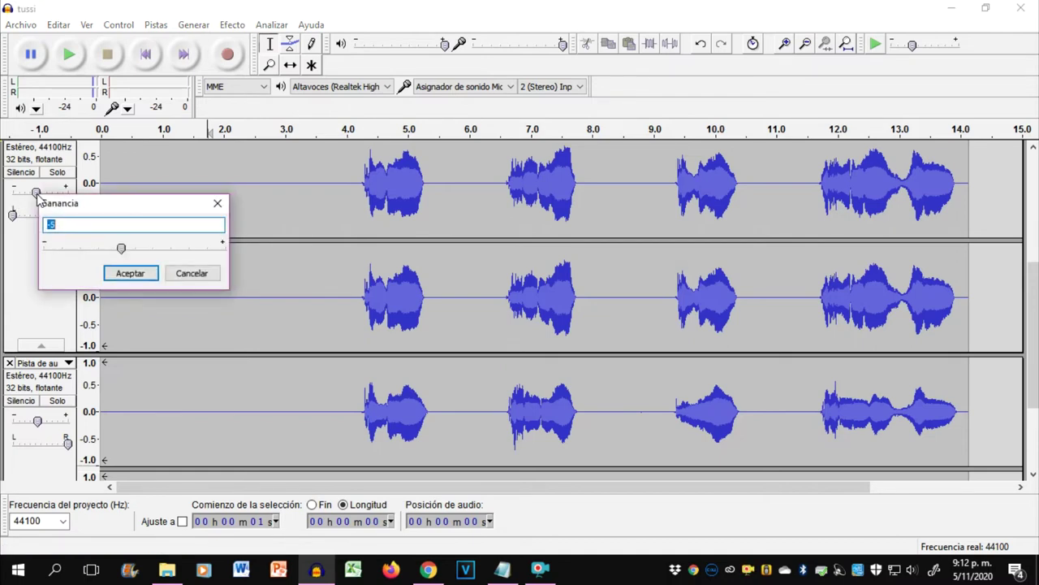
type("-")
key("Return")
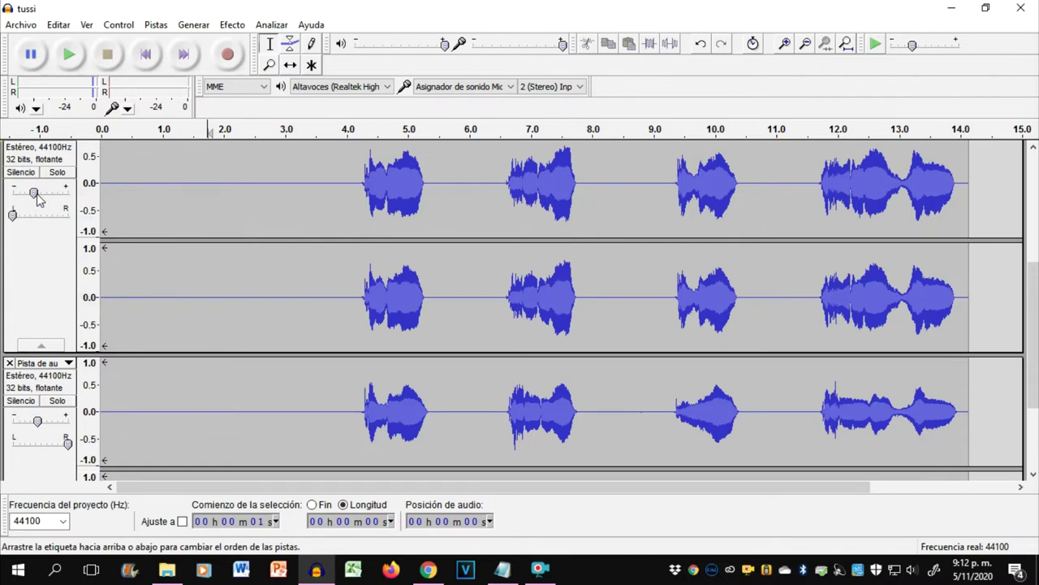
double_click(38, 422)
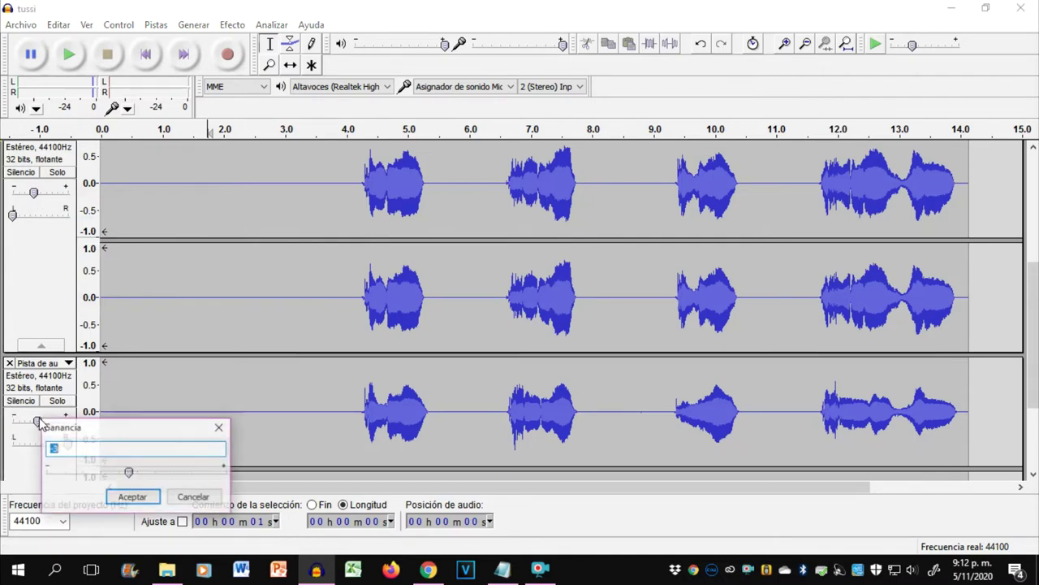
type("-6")
key("Return")
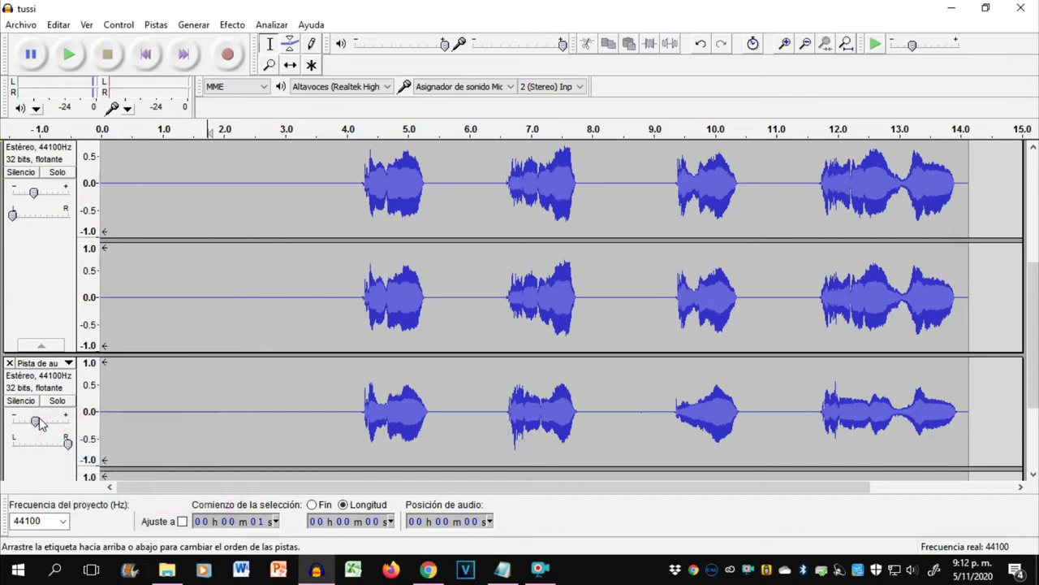
- Play the full mix from about 2.5 s to check the backing tracks' new levels
scroll(311, 351, "up", 5)
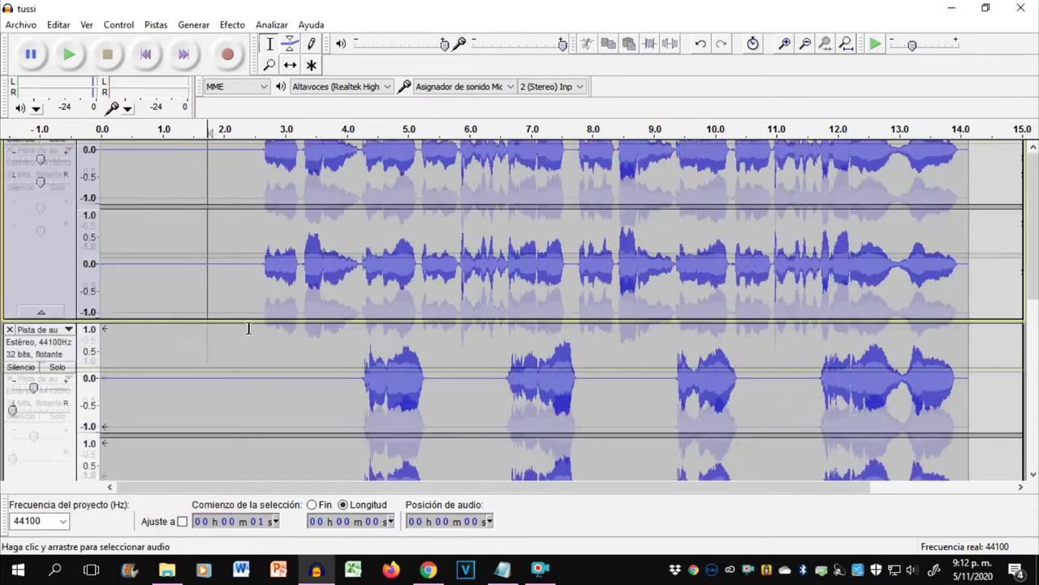
left_click(252, 313)
key("space")
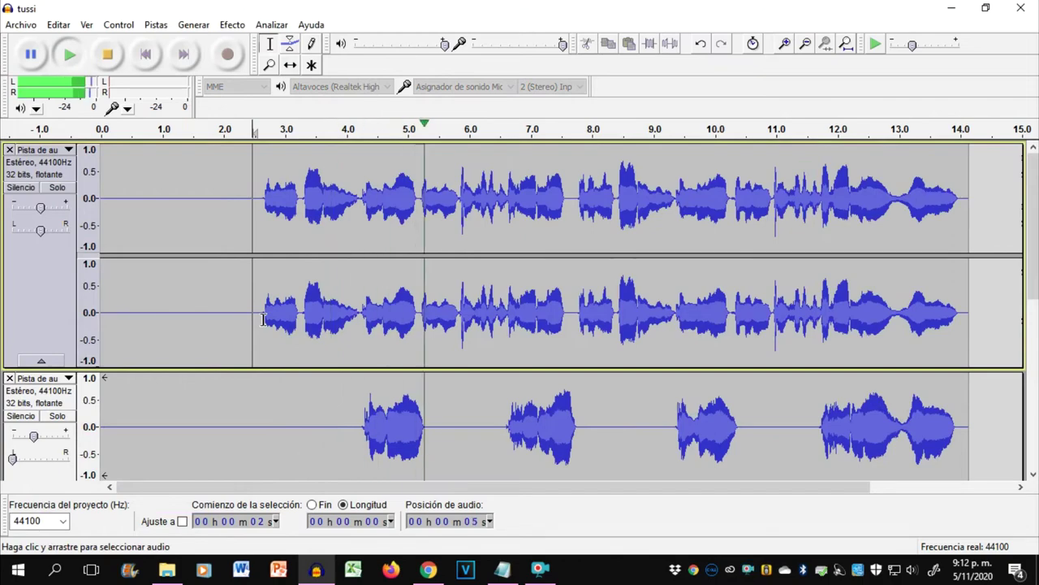
key("space")
- Lower the left-panned backing track's gain below -8 dB and set the right-panned backing track's gain to -8 dB
scroll(263, 321, "down", 3)
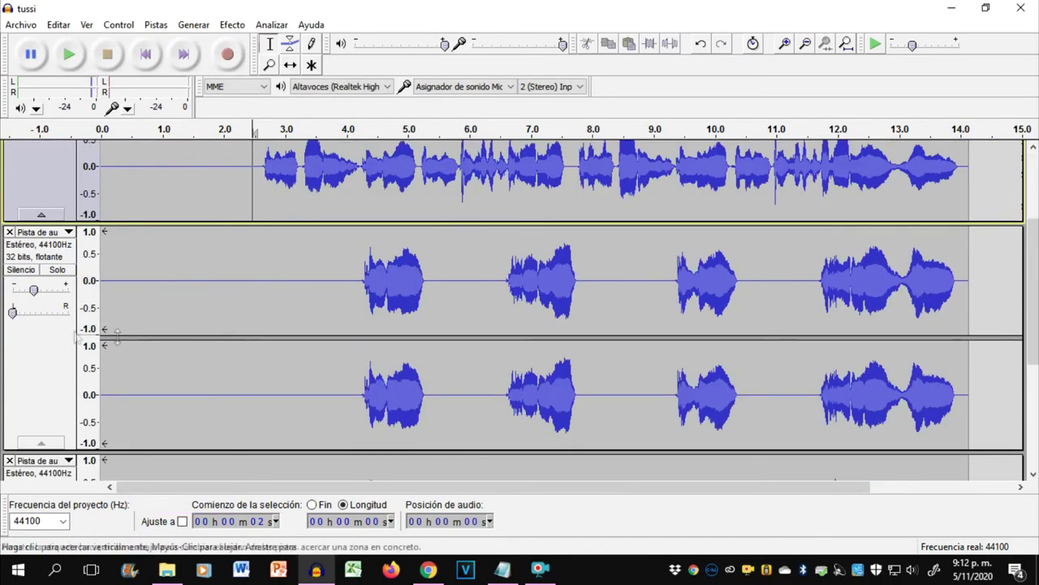
double_click(33, 290)
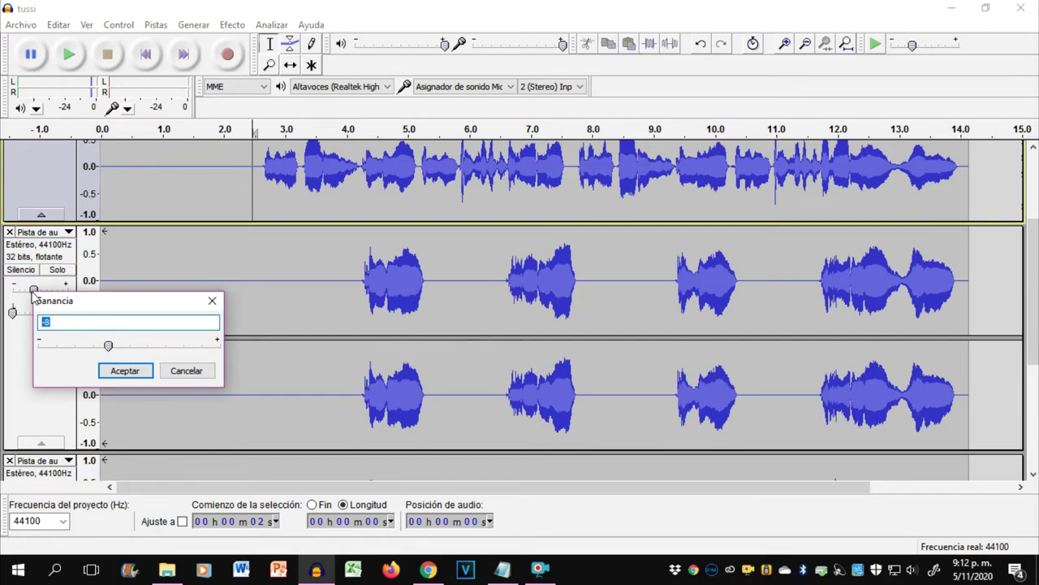
key("Return")
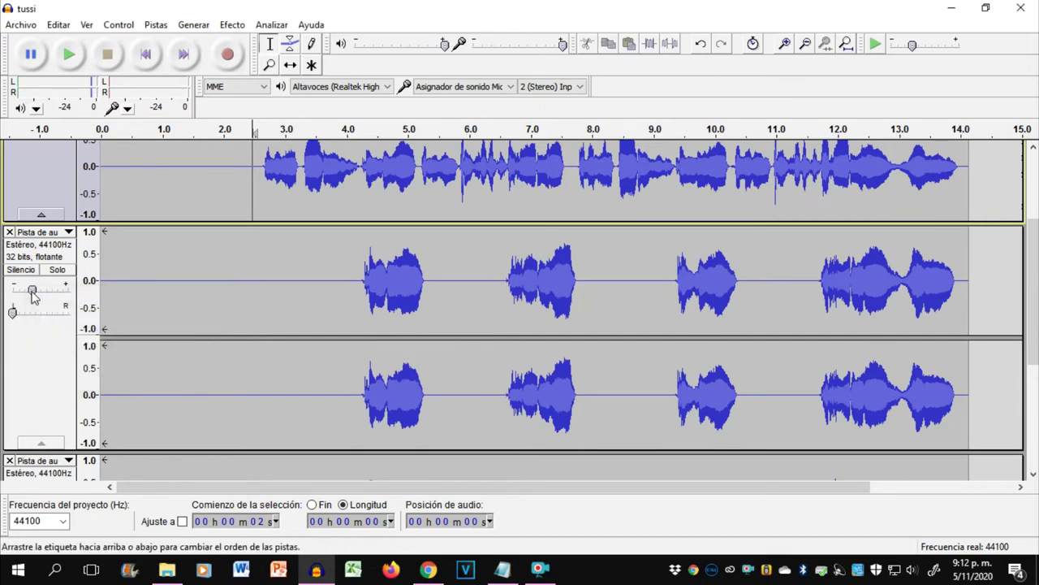
scroll(30, 295, "down", 3)
double_click(34, 375)
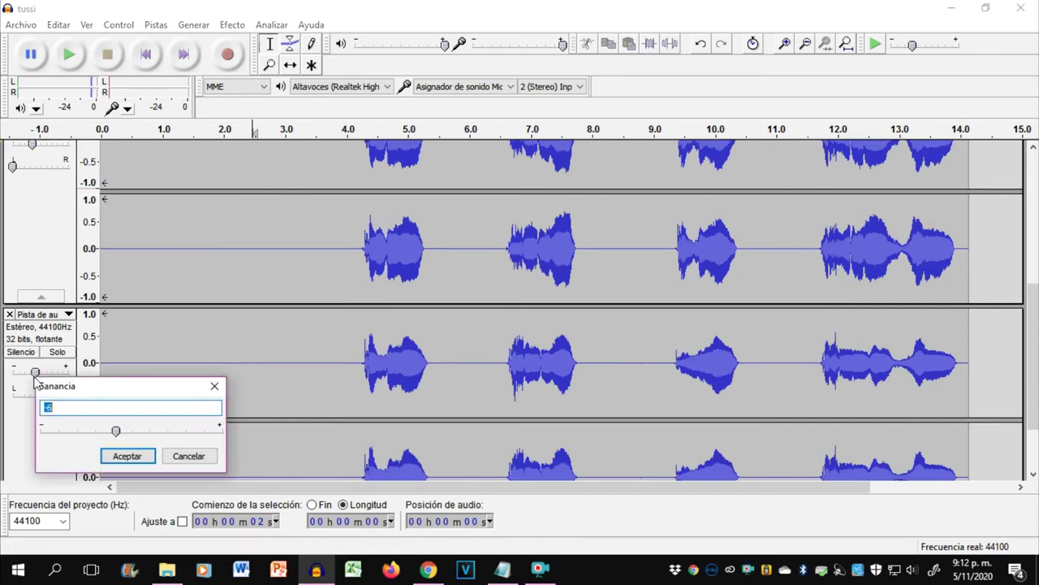
type("-8")
key("Return")
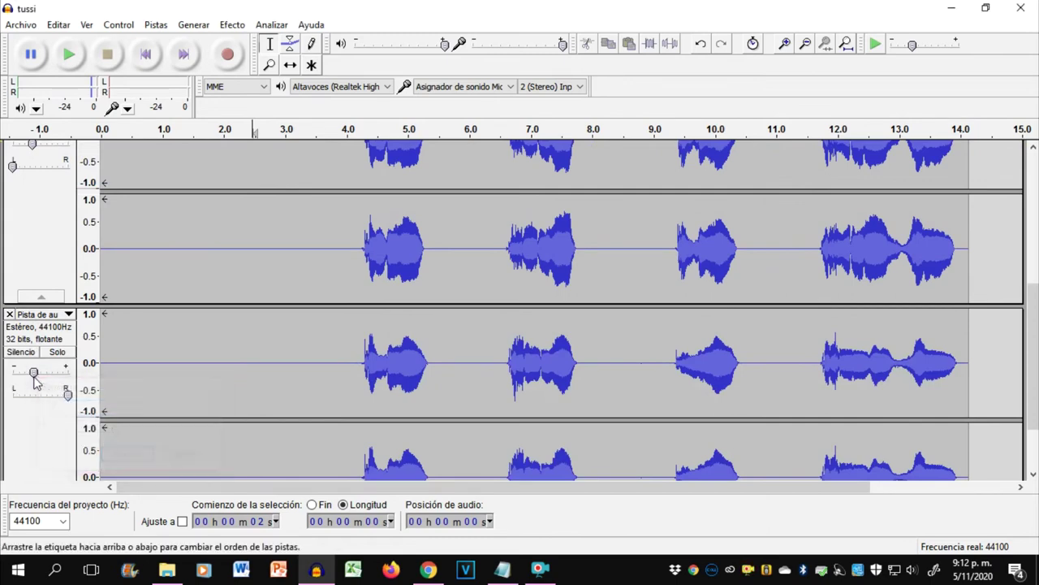
- Duplicate the whole main vocal track and lower the gain of the copy
scroll(307, 367, "up", 6)
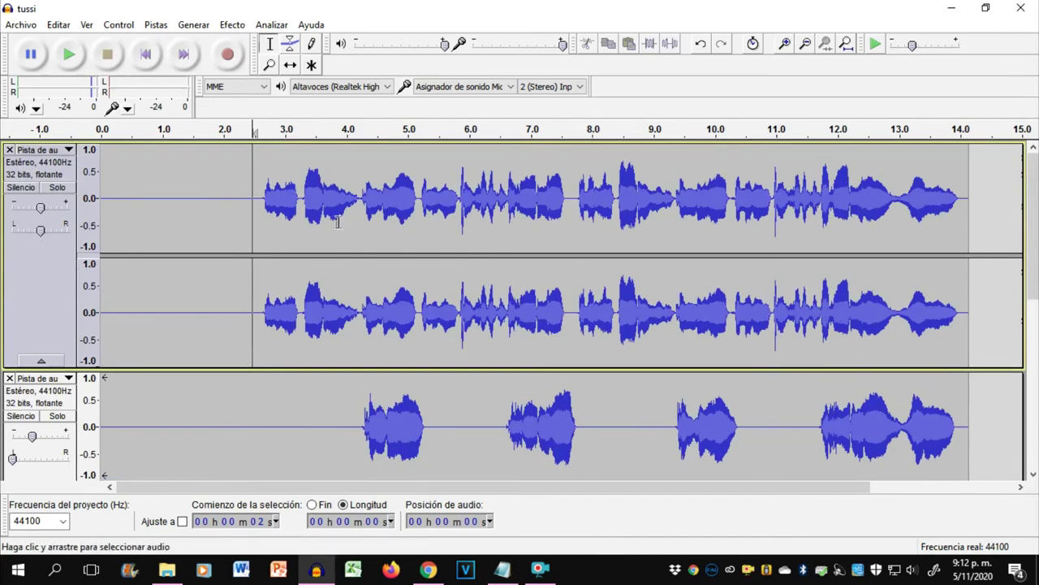
double_click(309, 216)
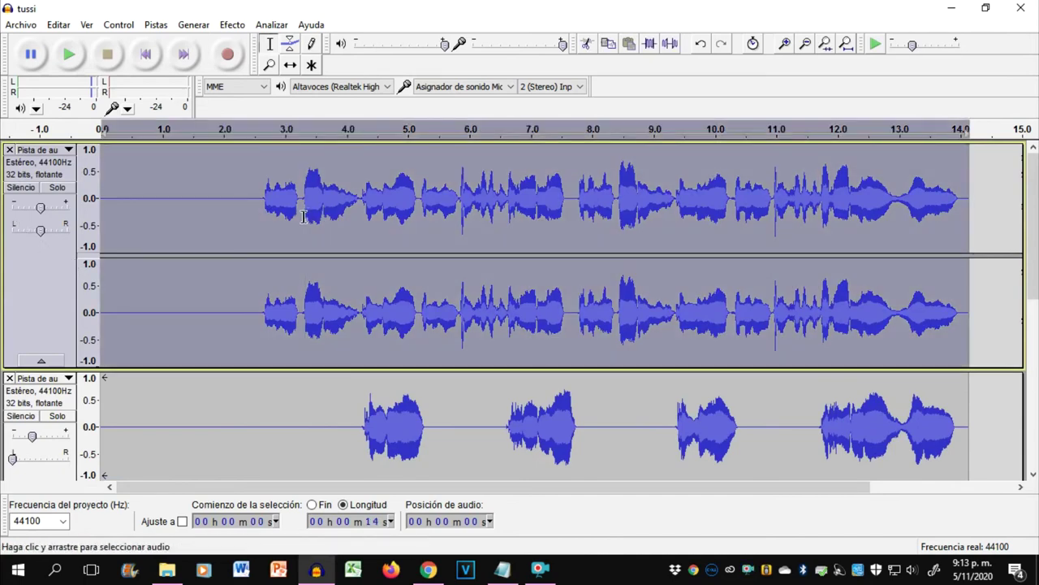
scroll(303, 216, "down", 4)
scroll(297, 220, "up", 5)
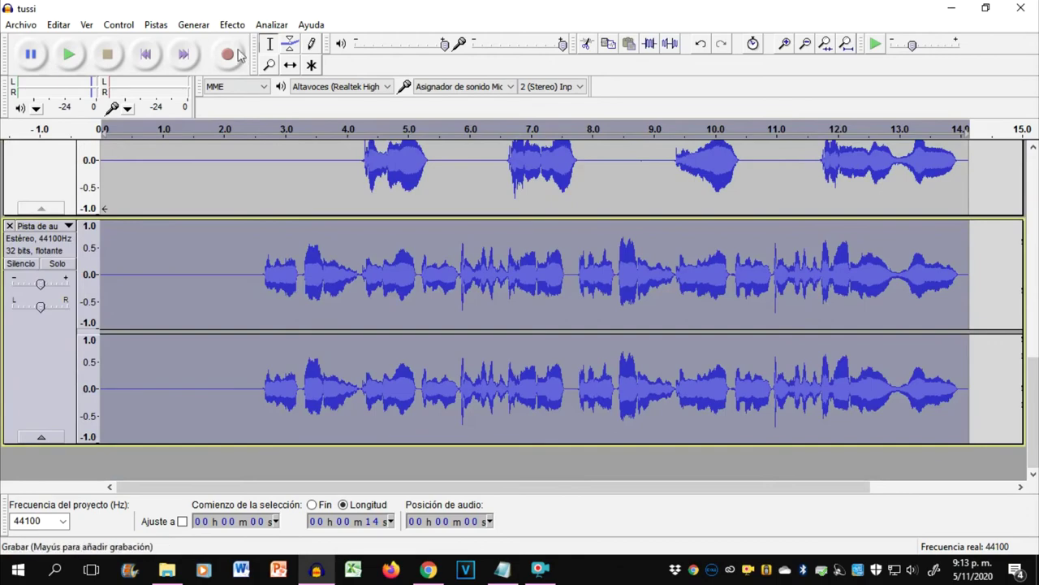
double_click(41, 285)
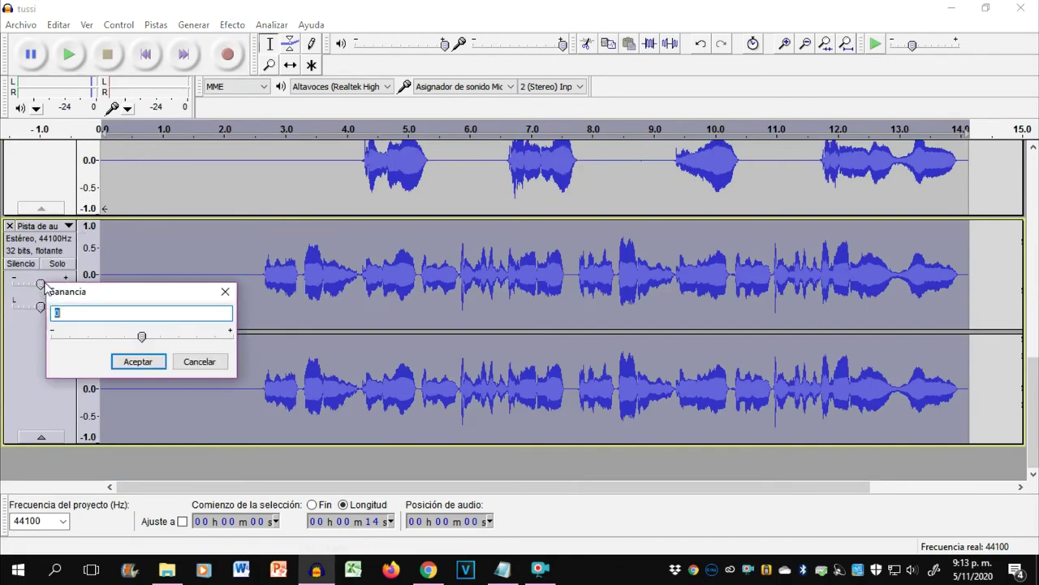
key("Return")
- Set the original main vocal track's gain to -4 dB and play the mix from about 2.5 s
left_click_drag(49, 288, 48, 264)
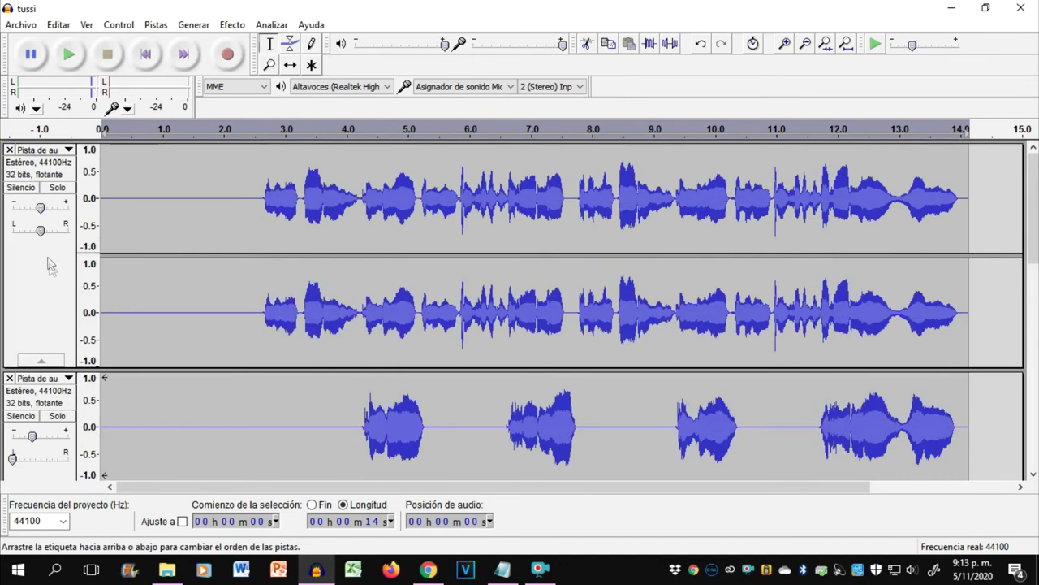
double_click(41, 208)
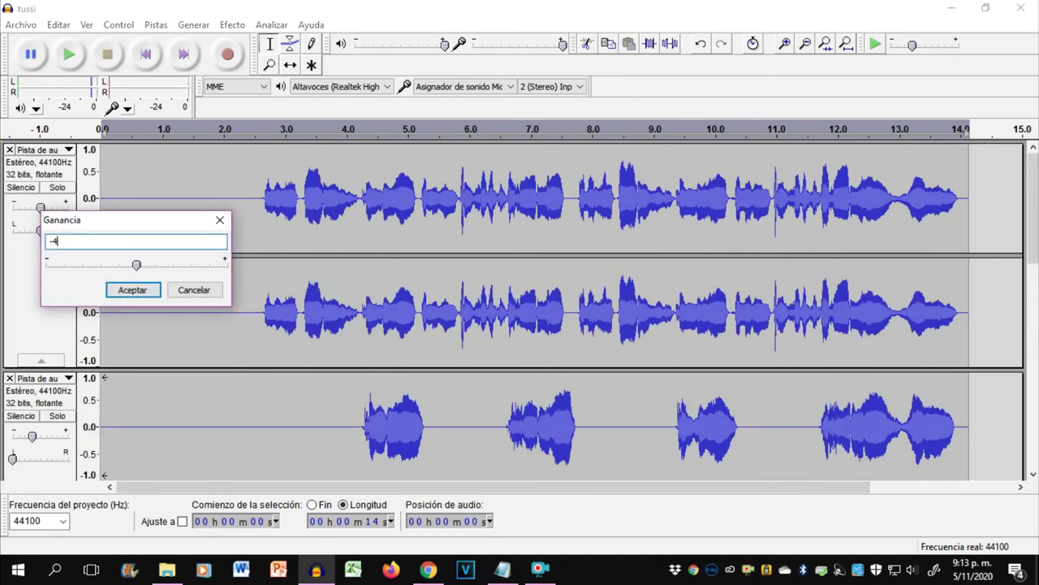
type("-4")
key("Return")
left_click(254, 243)
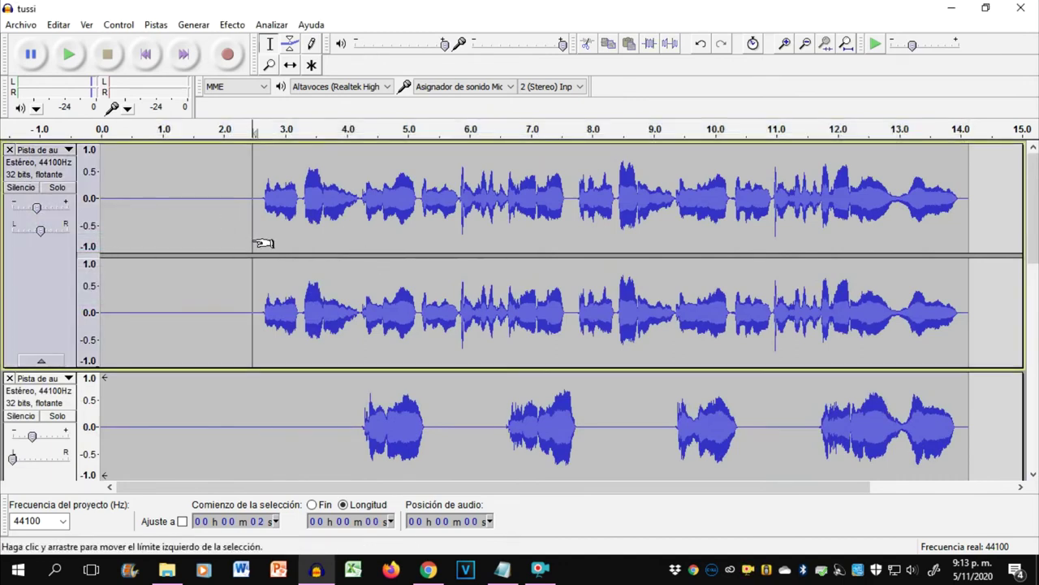
key("space")
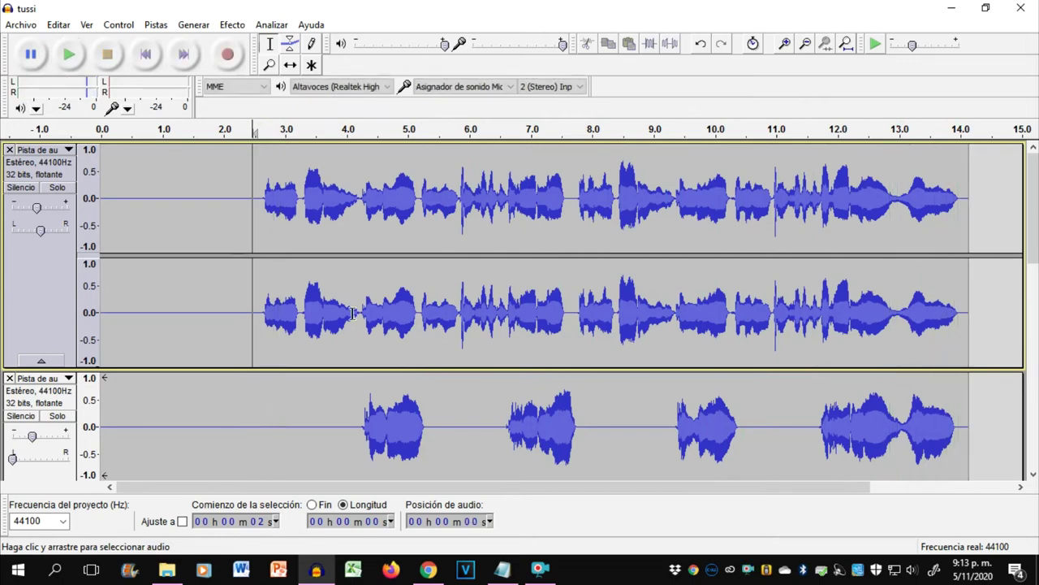
- Duplicate the left-panned and the right-panned backing vocal tracks
scroll(356, 313, "down", 3)
double_click(380, 272)
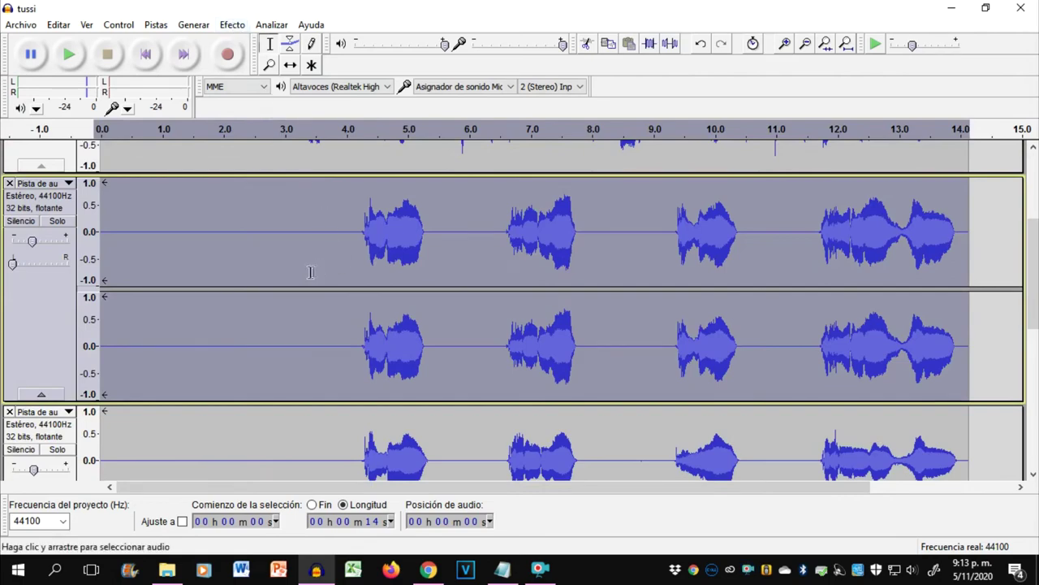
scroll(304, 280, "down", 3)
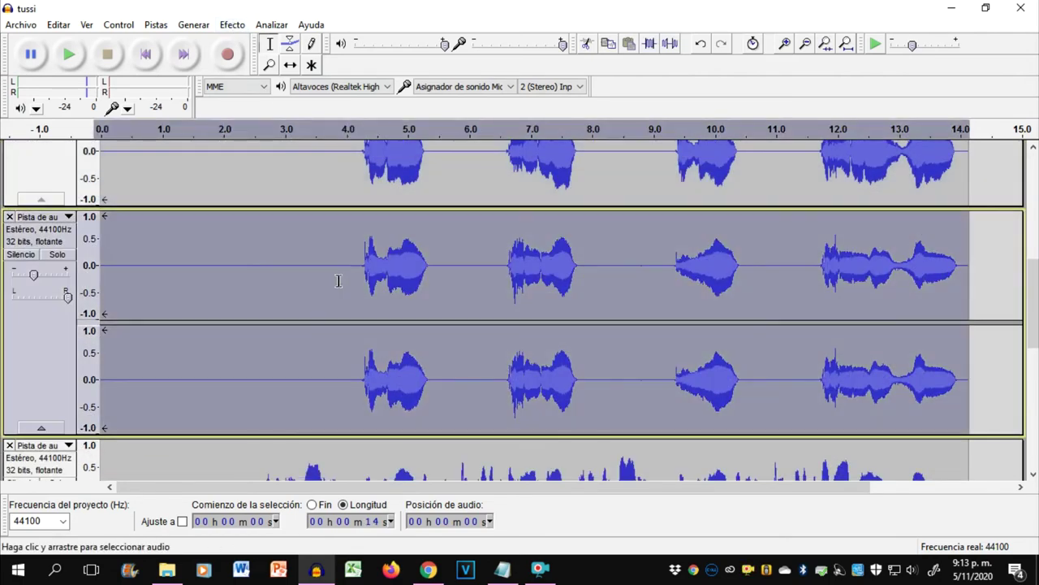
scroll(338, 281, "down", 5)
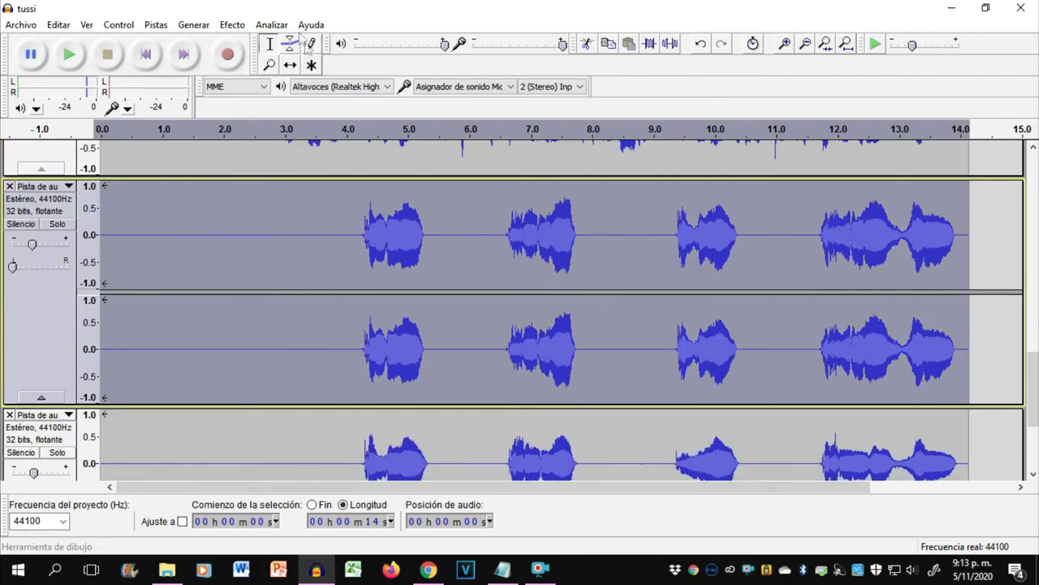
- Apply a regular Delay with 6.0 dB decay, 0.50 s delay time and 5 echoes to the copies of both backing tracks
left_click(234, 25)
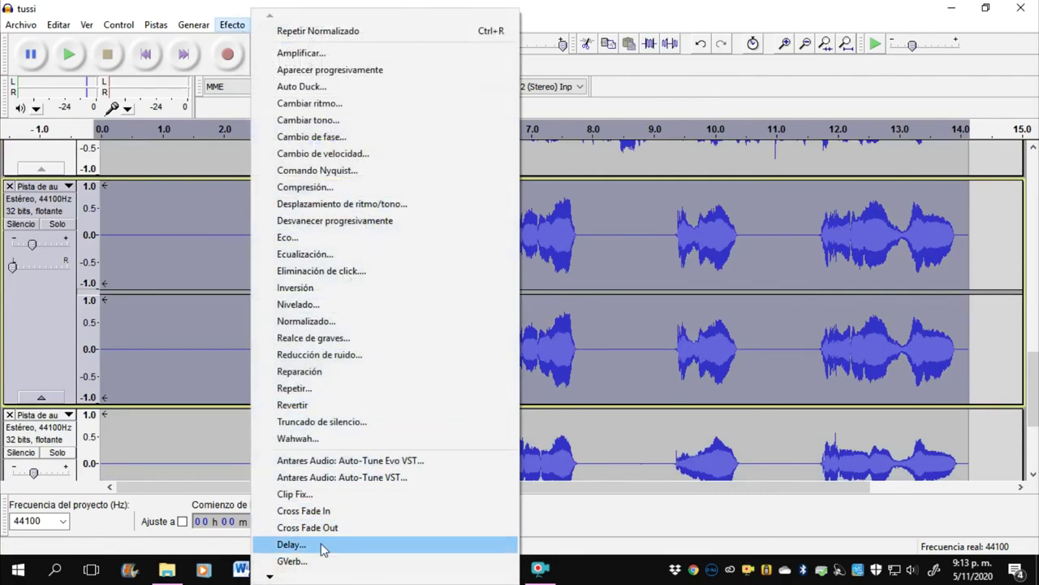
left_click(322, 544)
key("Return")
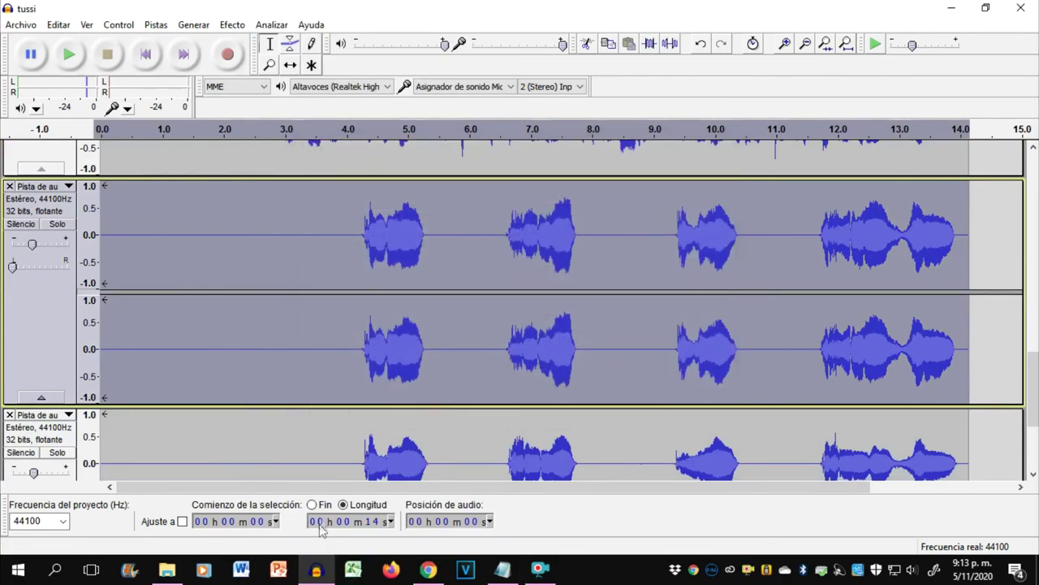
scroll(318, 427, "up", 3)
left_click(230, 26)
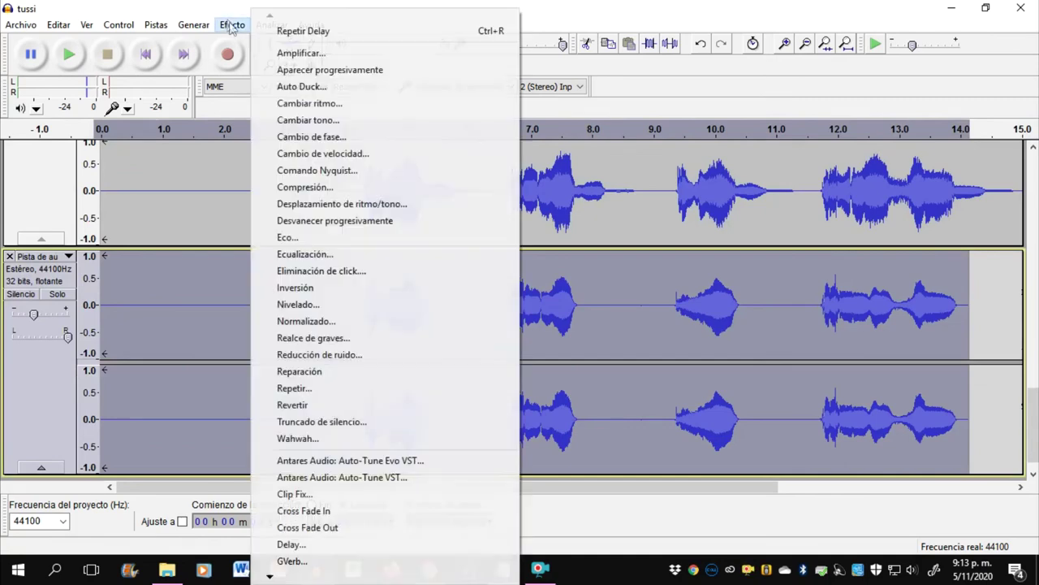
left_click(306, 542)
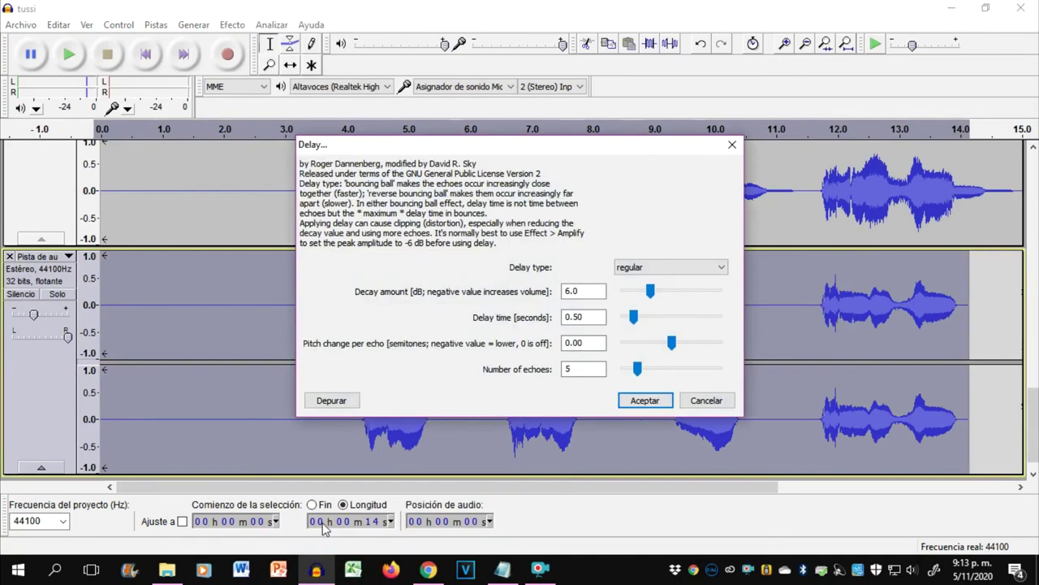
key("Return")
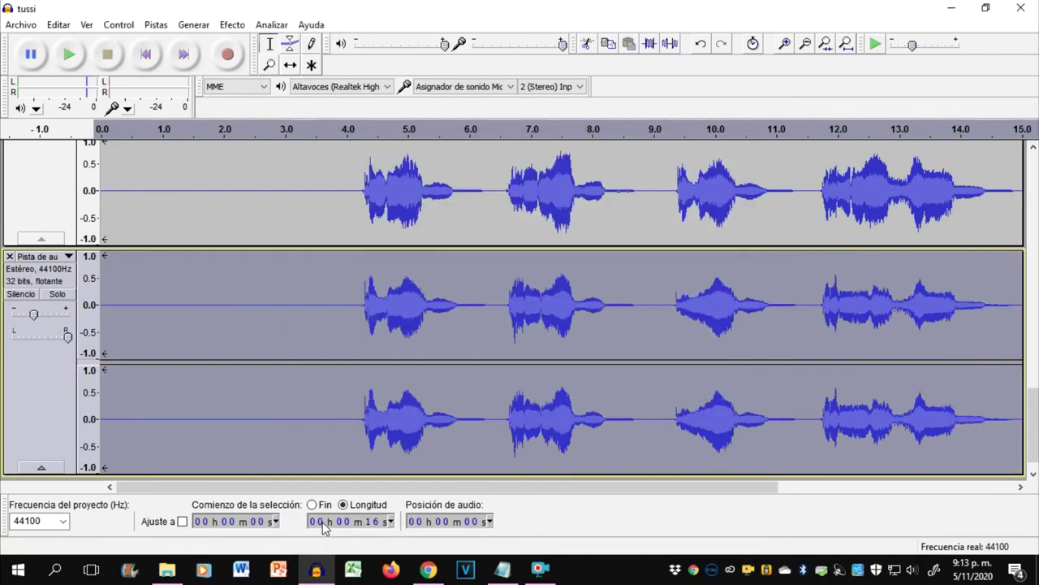
- Adjust the gain of the right-panned delayed copy and lower the left-panned delayed copy's gain to about -20 dB
double_click(35, 315)
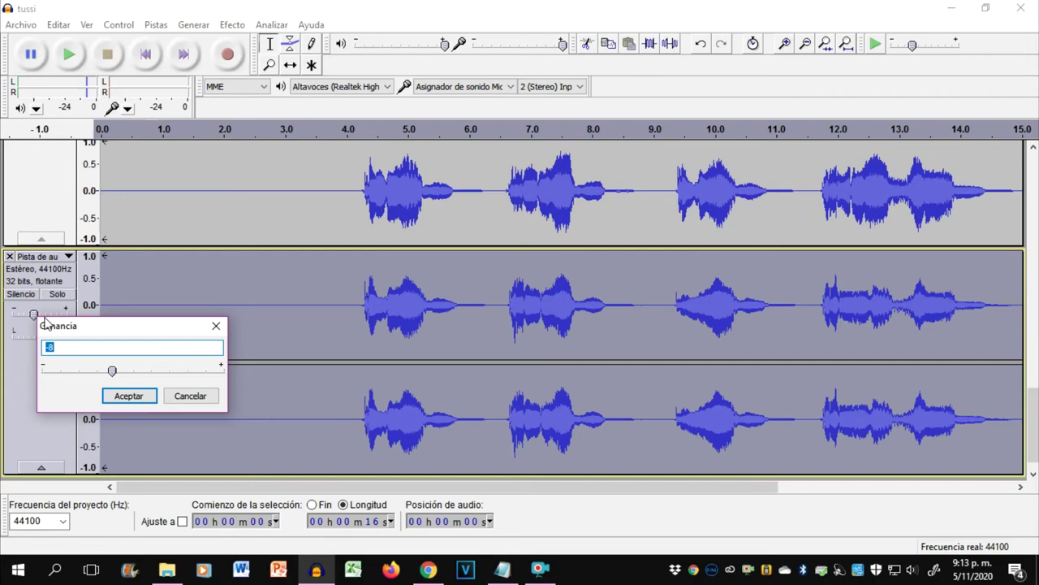
type("-6")
key("Return")
scroll(45, 330, "up", 5)
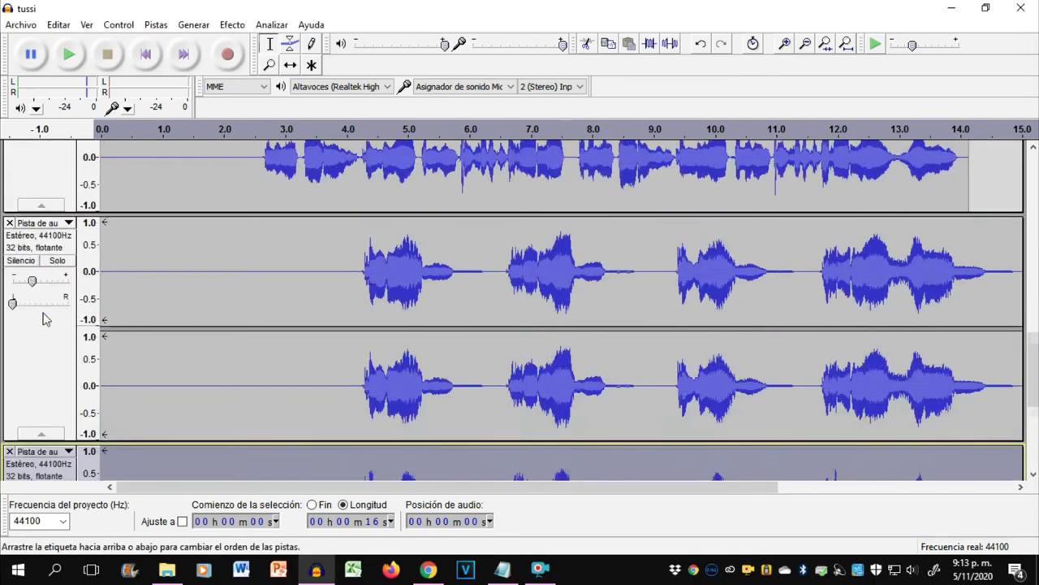
double_click(31, 330)
type("-2")
key("Return")
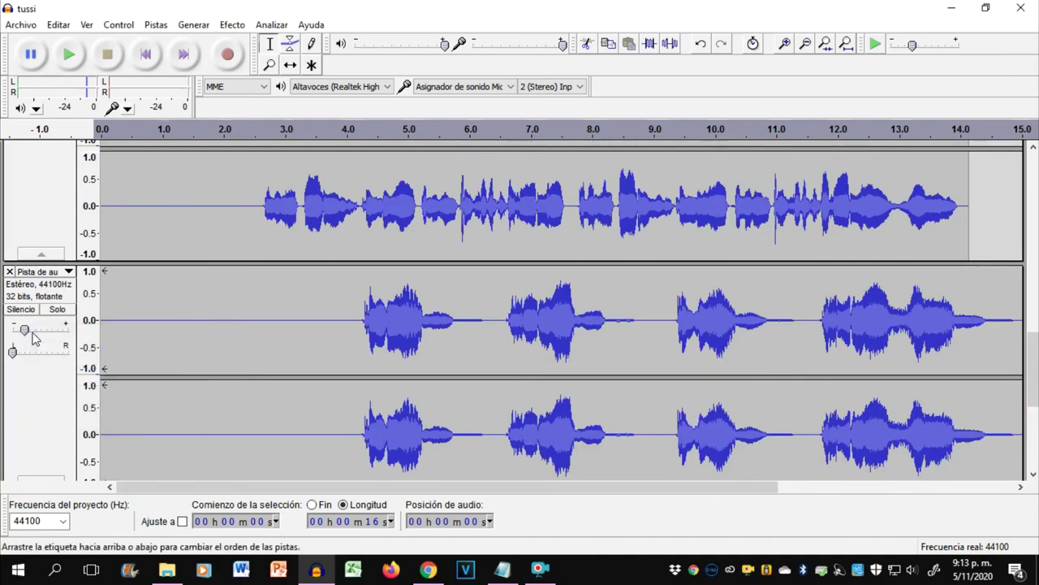
- Play the full mix from about 2.4 s and again from about 10.9 s, and return the cursor to the project's start
scroll(272, 380, "up", 2)
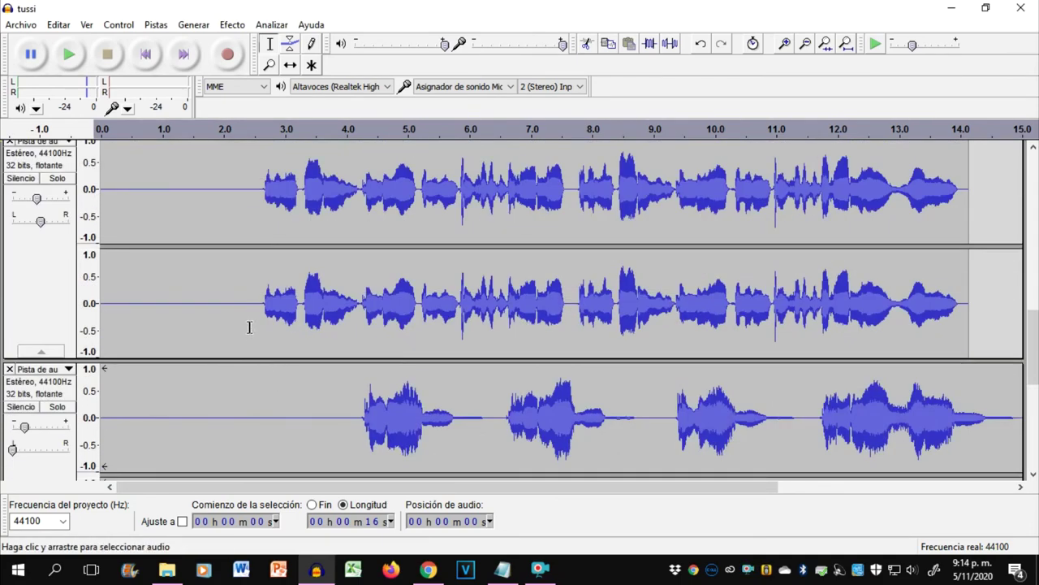
left_click(249, 204)
key("space")
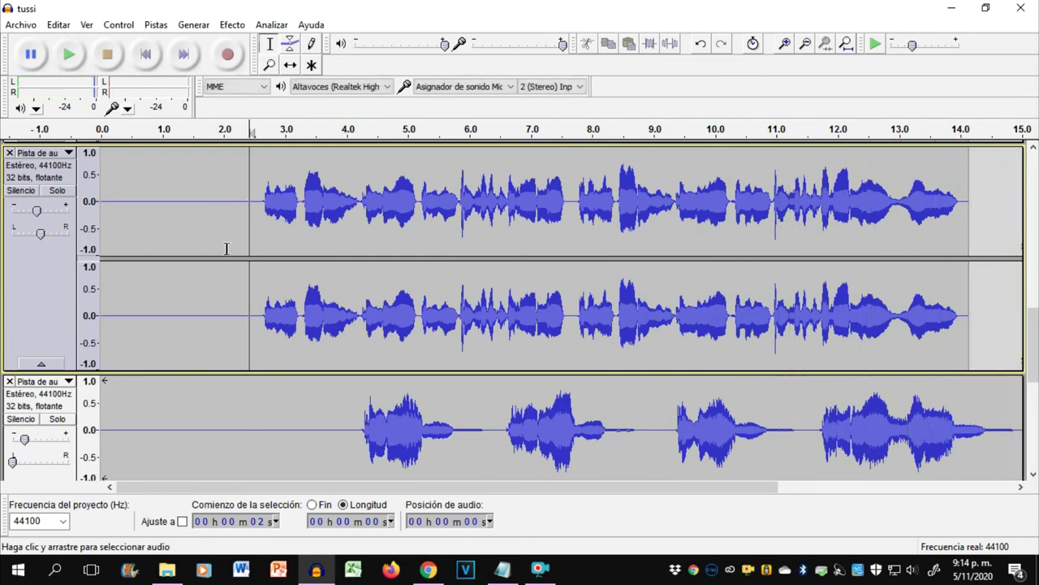
left_click(773, 354)
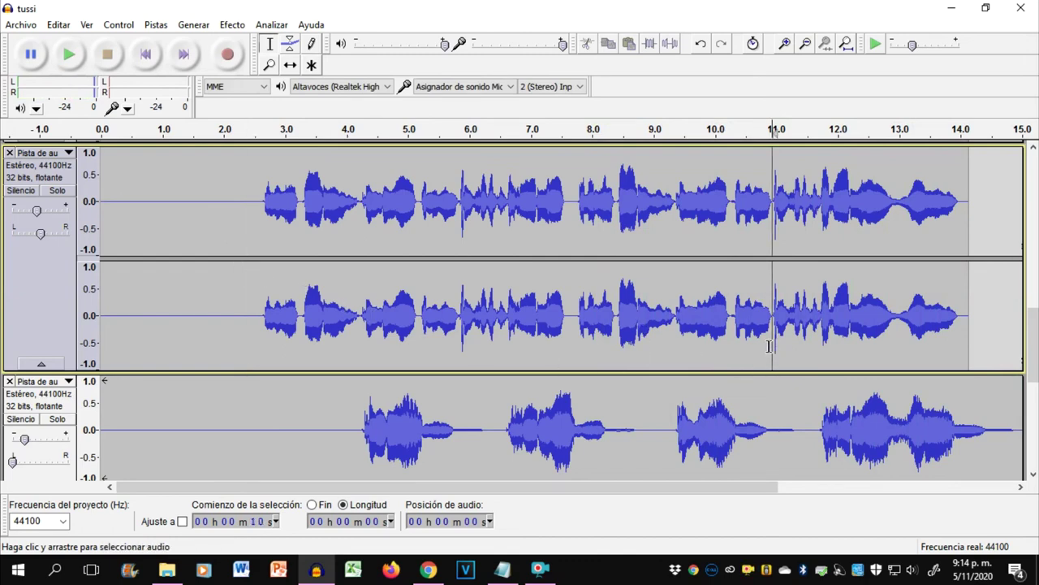
key("space")
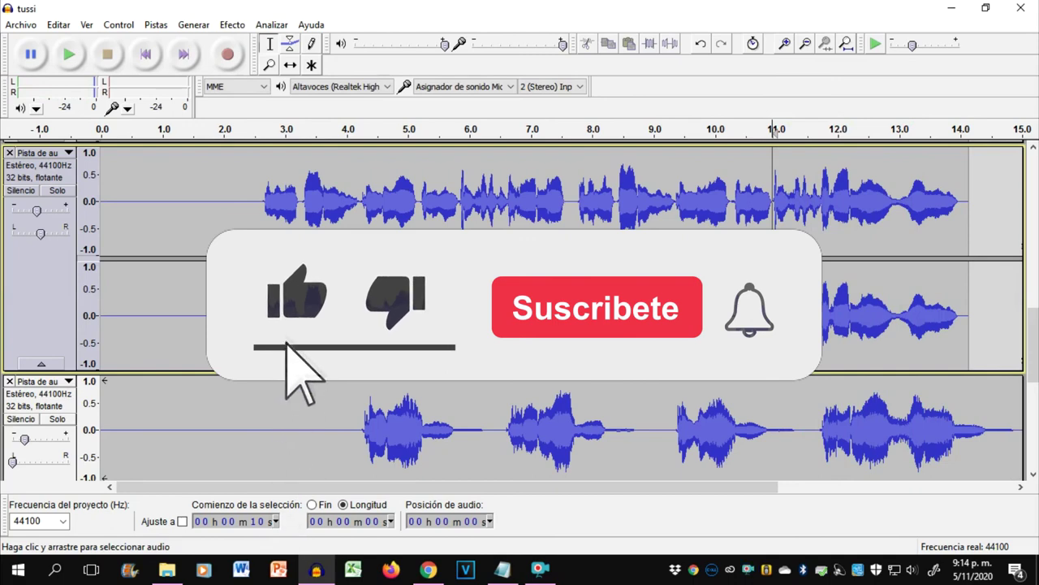
left_click(146, 53)
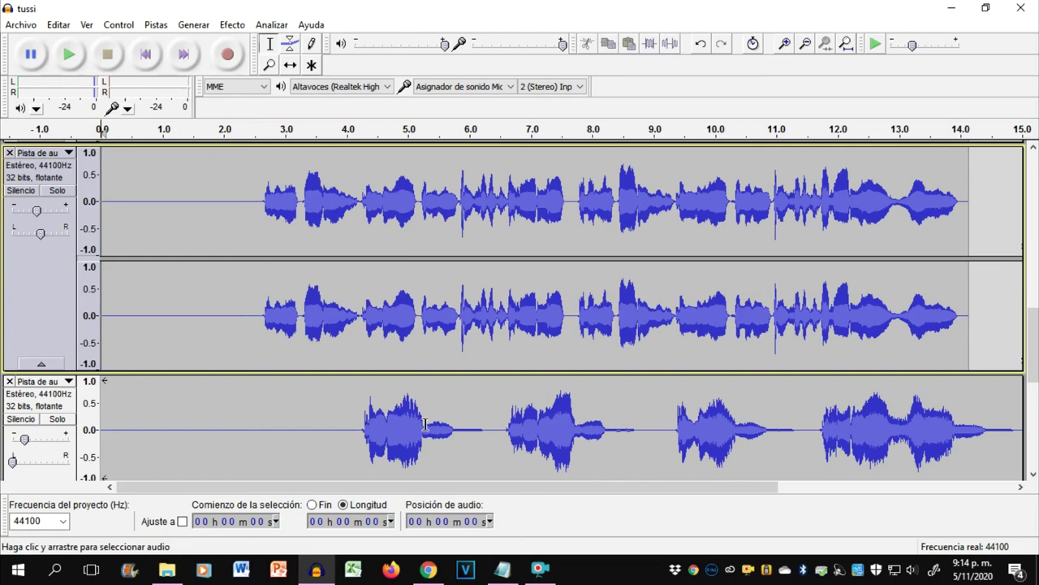
mouse_move(549, 578)
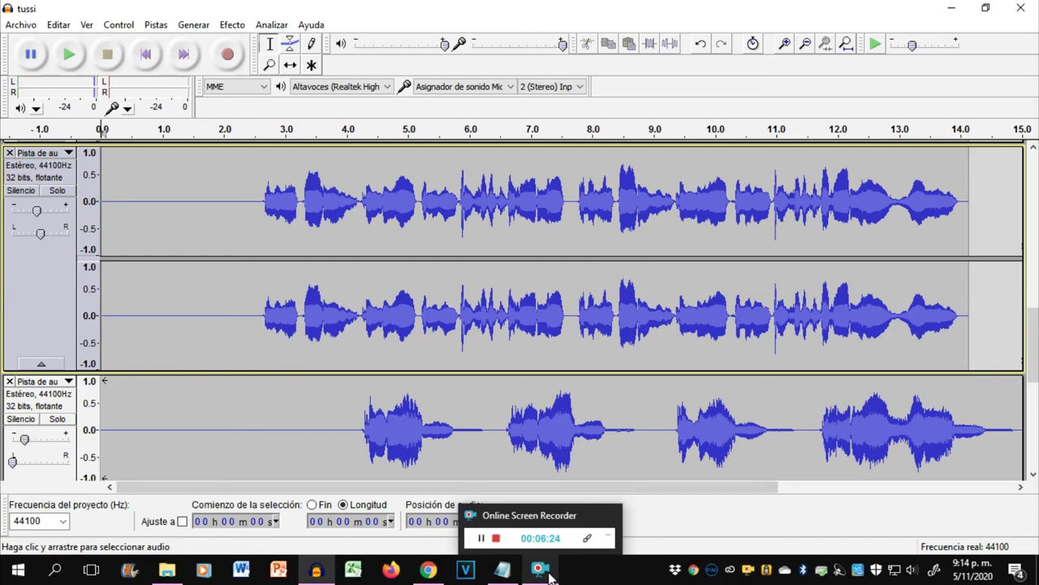
left_click(549, 572)
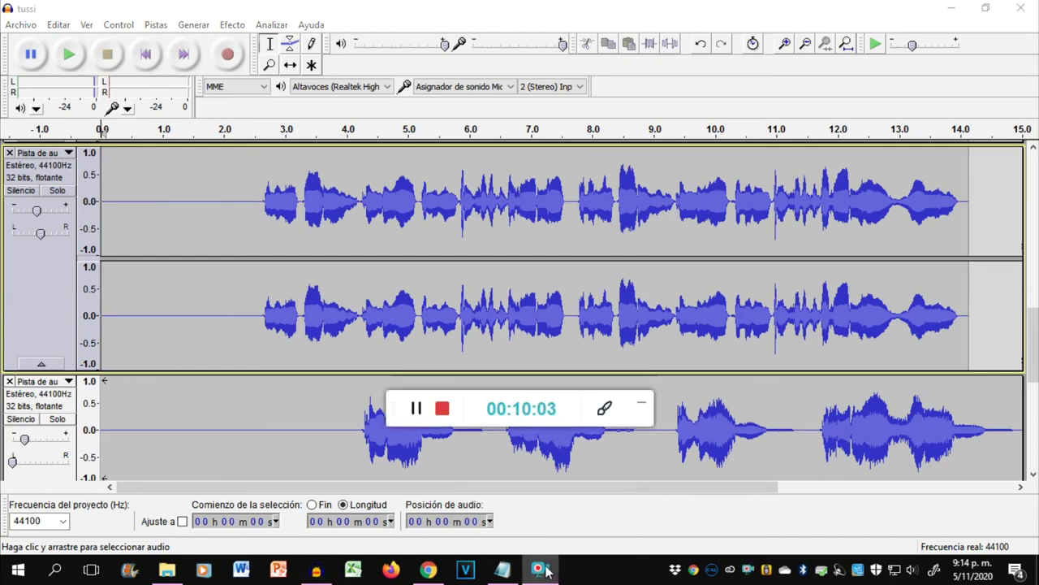